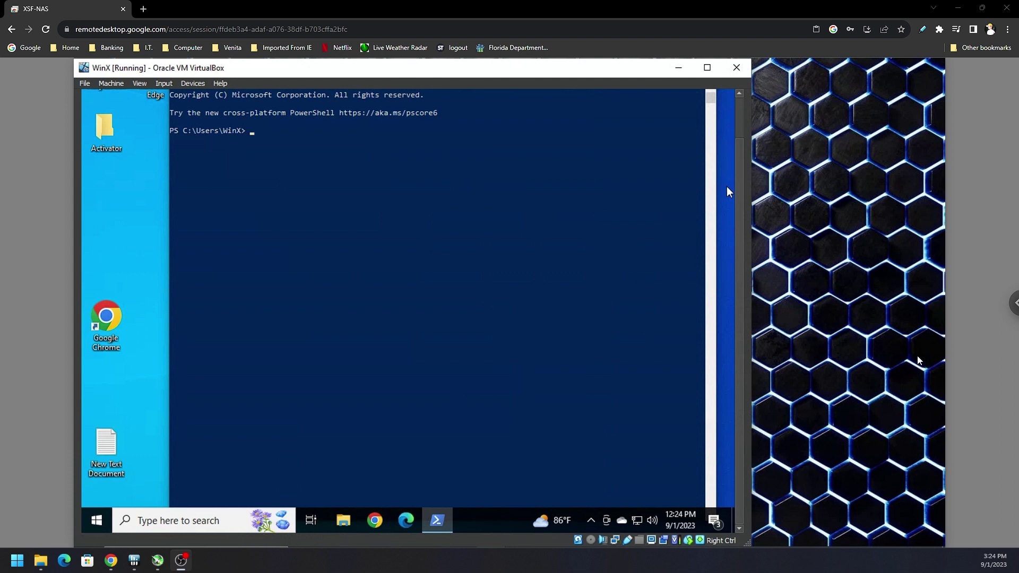
- Check the remote Iron Fish Node App's sync progress, then hide it to return to the VM
{"action": "left_click", "coordinate": [728, 191]}
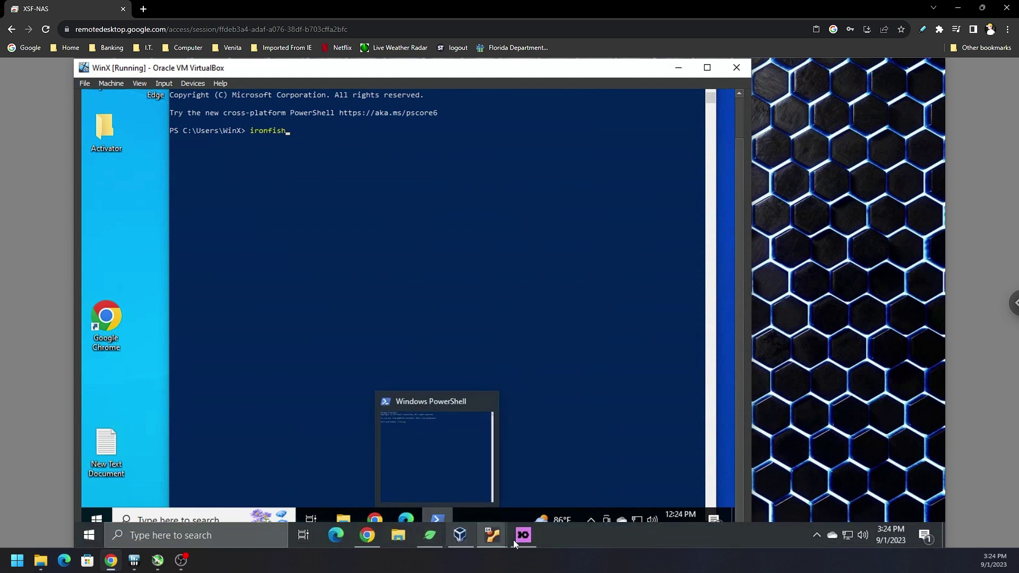
{"action": "left_click", "coordinate": [515, 537]}
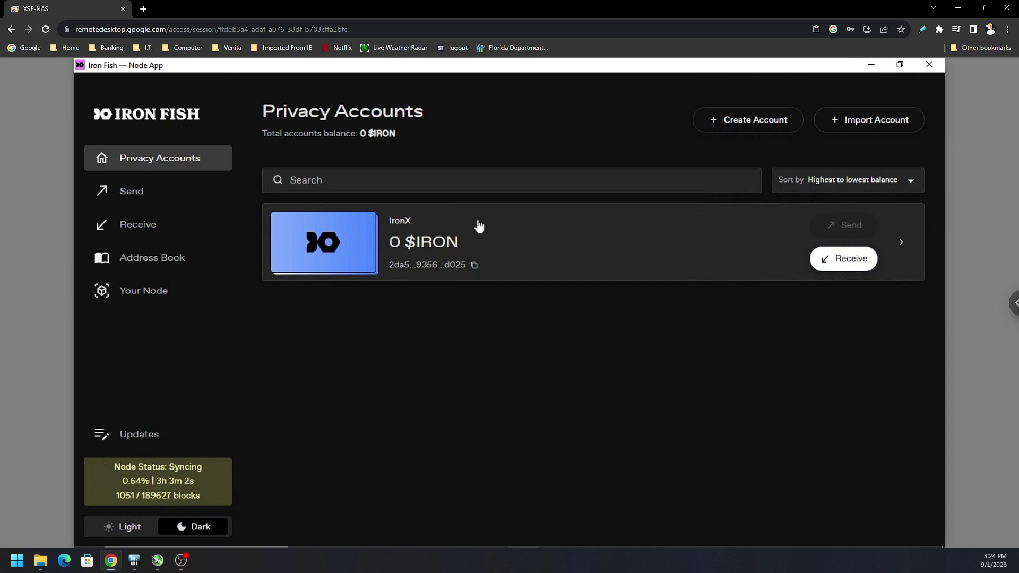
{"action": "left_click", "coordinate": [871, 65]}
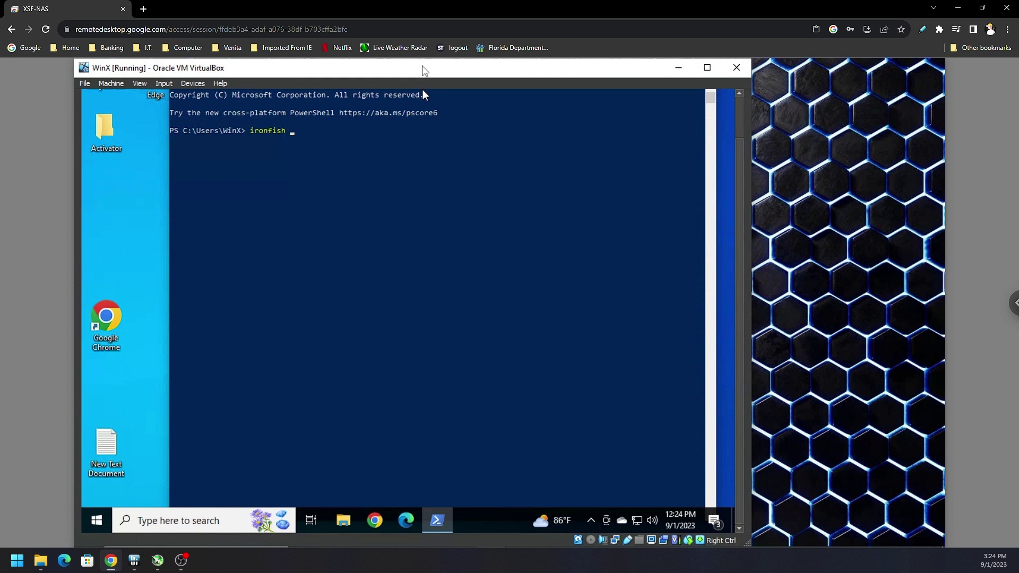
- Start the Iron Fish node and check that the CLI wallet holds 14.64647404 $IRON
{"action": "type", "text": "start"}
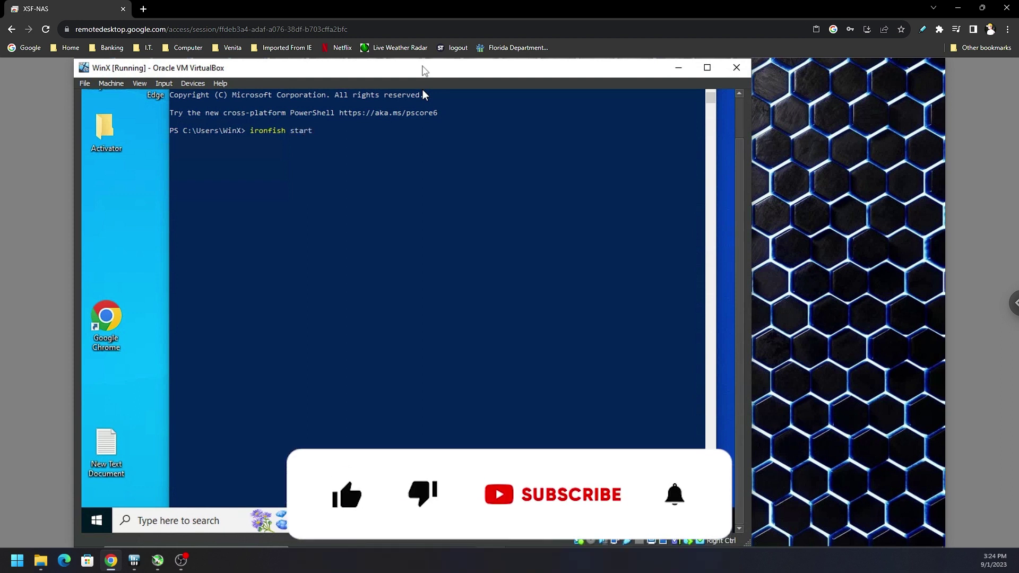
{"action": "key", "text": "Return"}
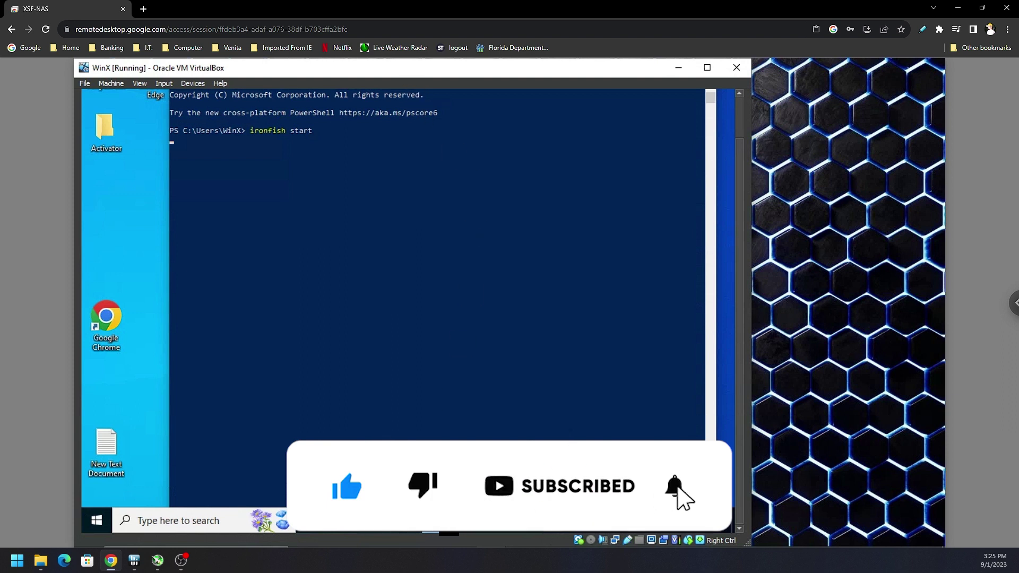
{"action": "mouse_move", "coordinate": [436, 520]}
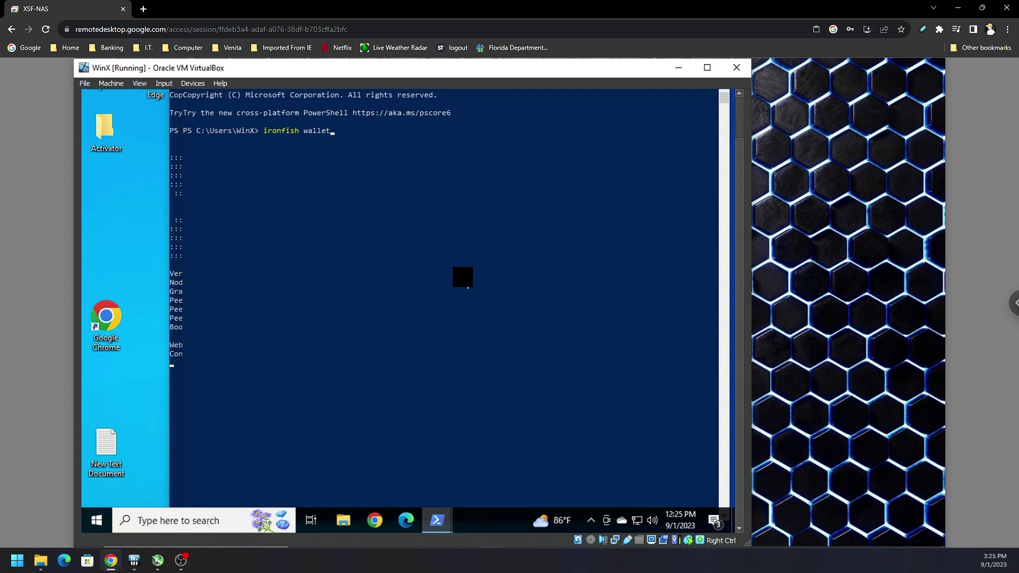
{"action": "type", "text": "alla"}
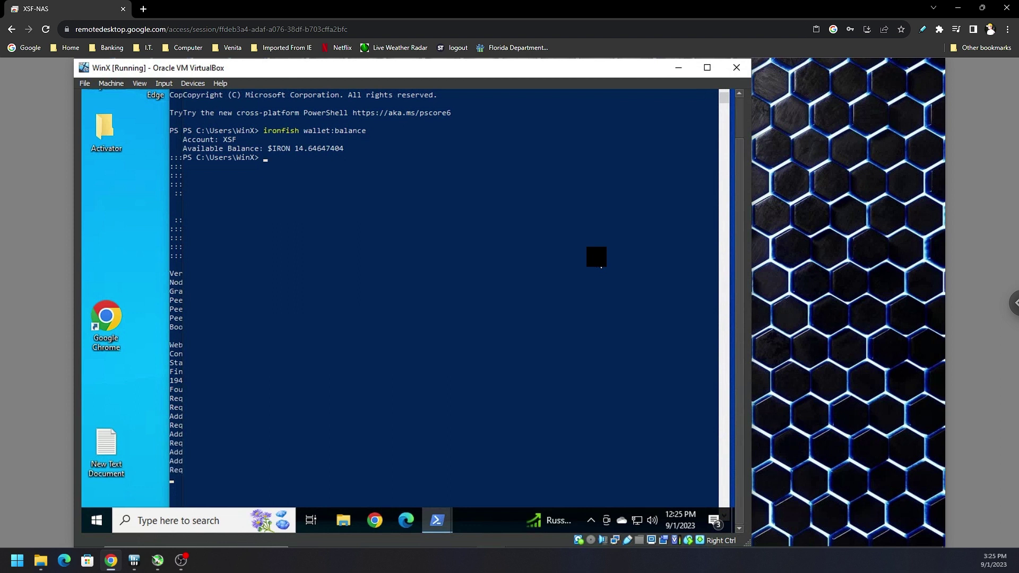
- Show the ironfish command help, then check the node console and the Node App's sync progress
{"action": "type", "text": "ironfish help"}
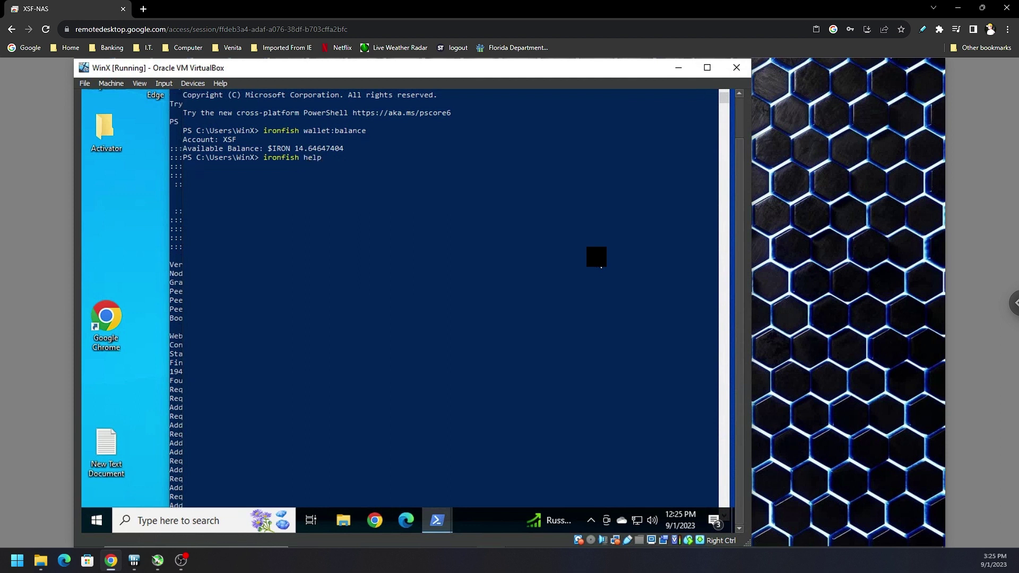
{"action": "key", "text": "Return"}
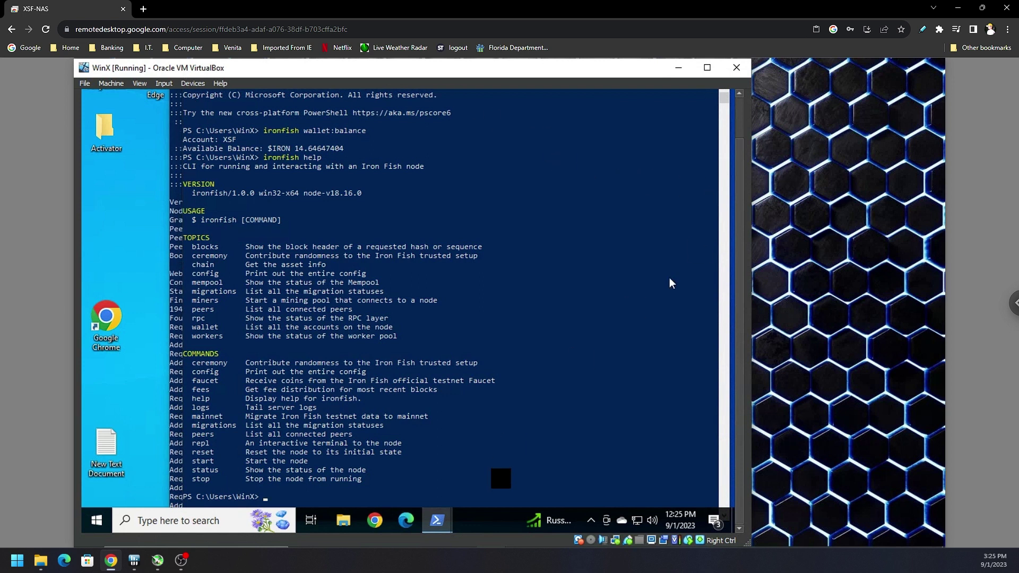
{"action": "left_click", "coordinate": [372, 474]}
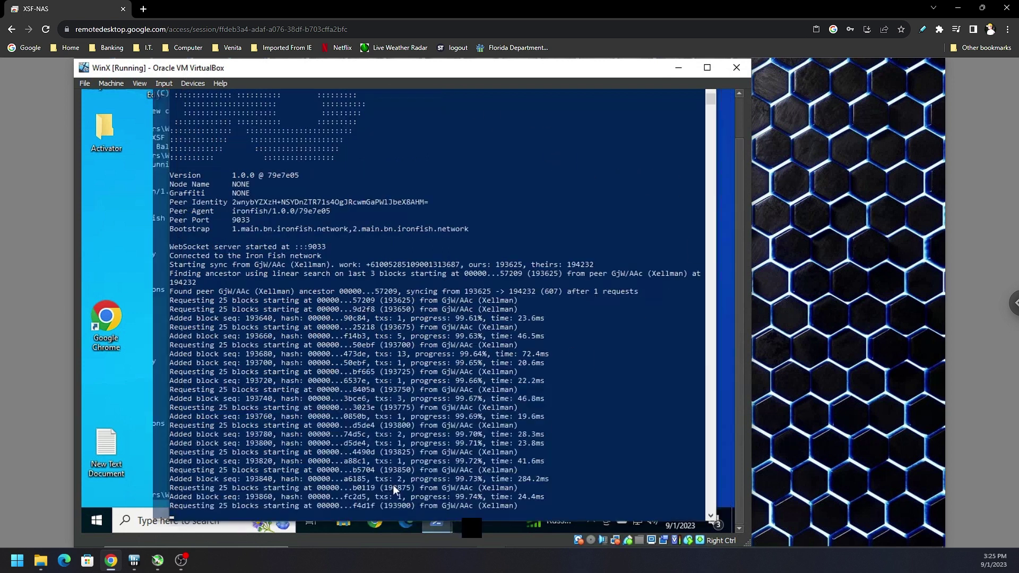
{"action": "mouse_move", "coordinate": [449, 529]}
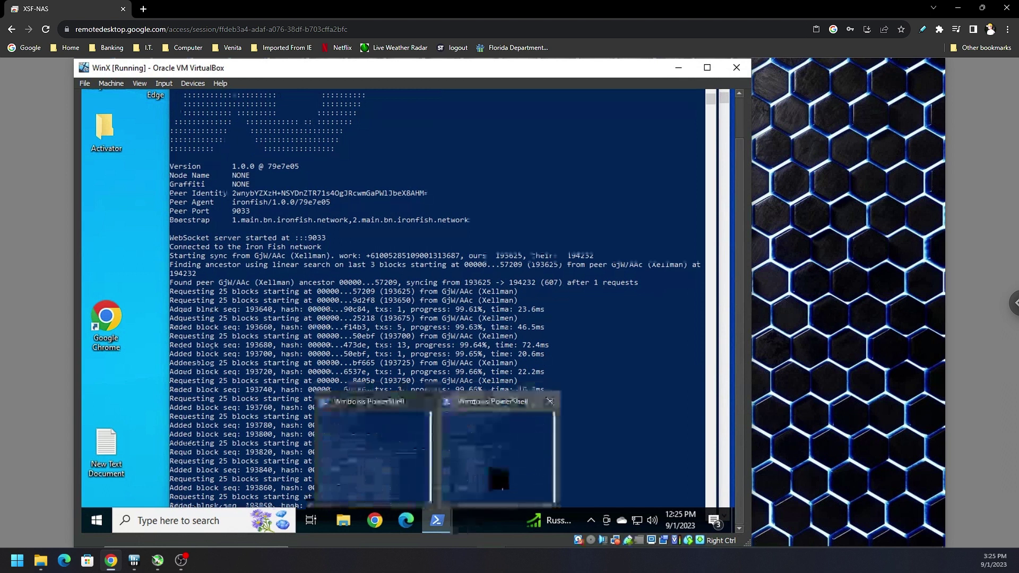
{"action": "left_click", "coordinate": [509, 467]}
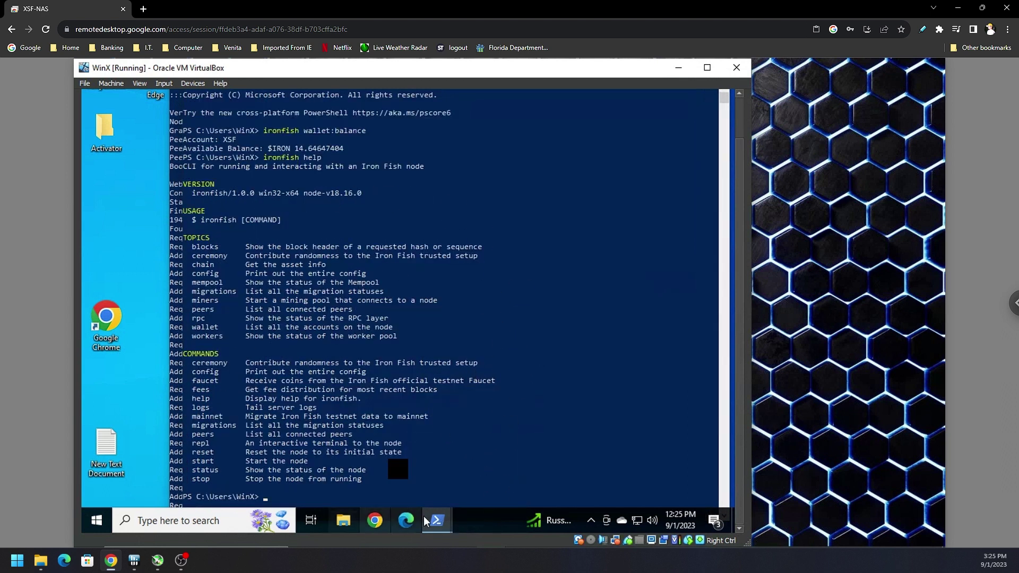
{"action": "left_click", "coordinate": [524, 534]}
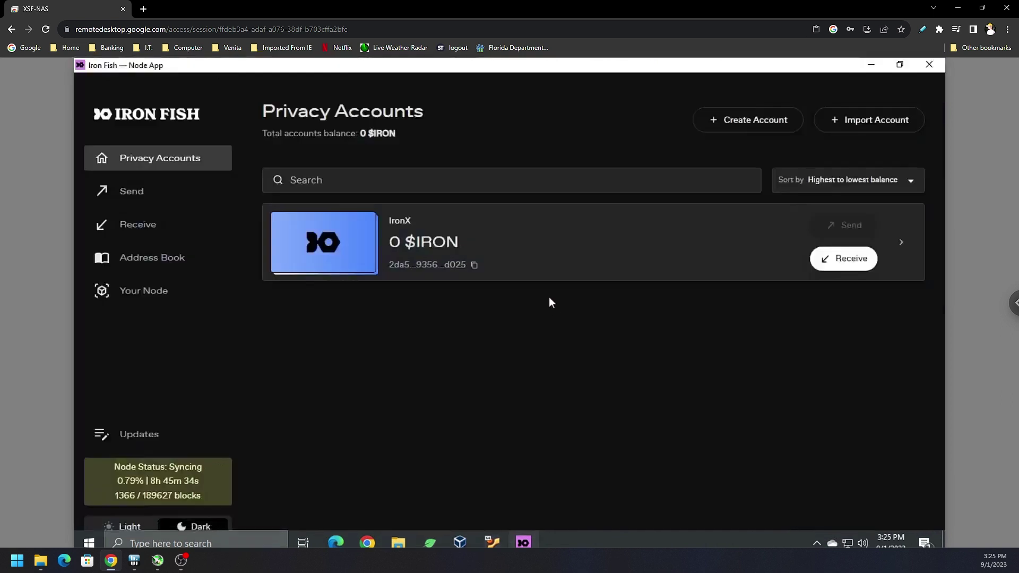
{"action": "left_click", "coordinate": [871, 65]}
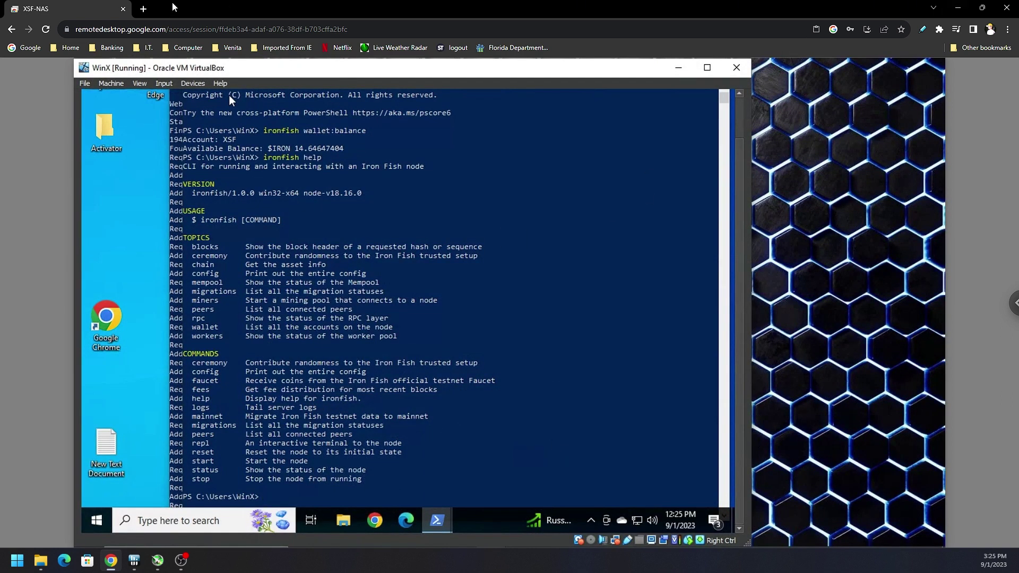
{"action": "key", "text": "ctrl+t"}
- Search Google for 'ironfish' and open the Get Started page on ironfish.network
{"action": "type", "text": "iur"}
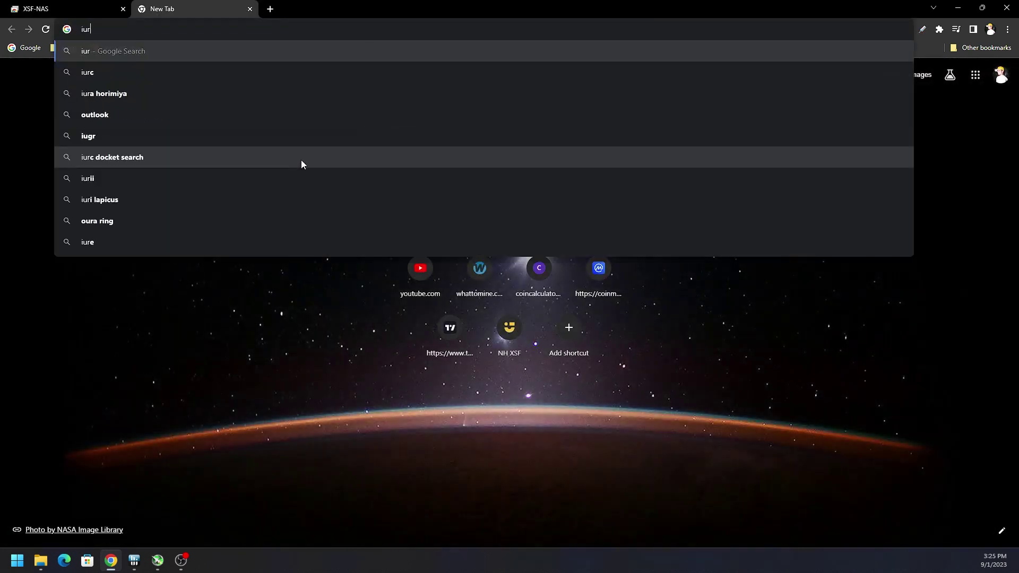
{"action": "key", "text": "BackSpace"}
{"action": "type", "text": "ronfish"}
{"action": "key", "text": "Delete"}
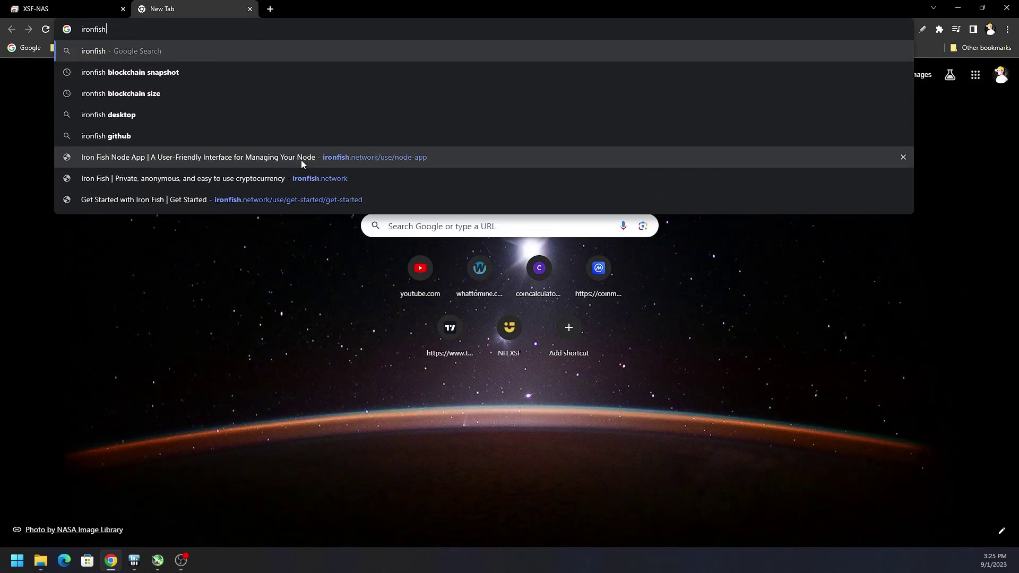
{"action": "key", "text": "Return"}
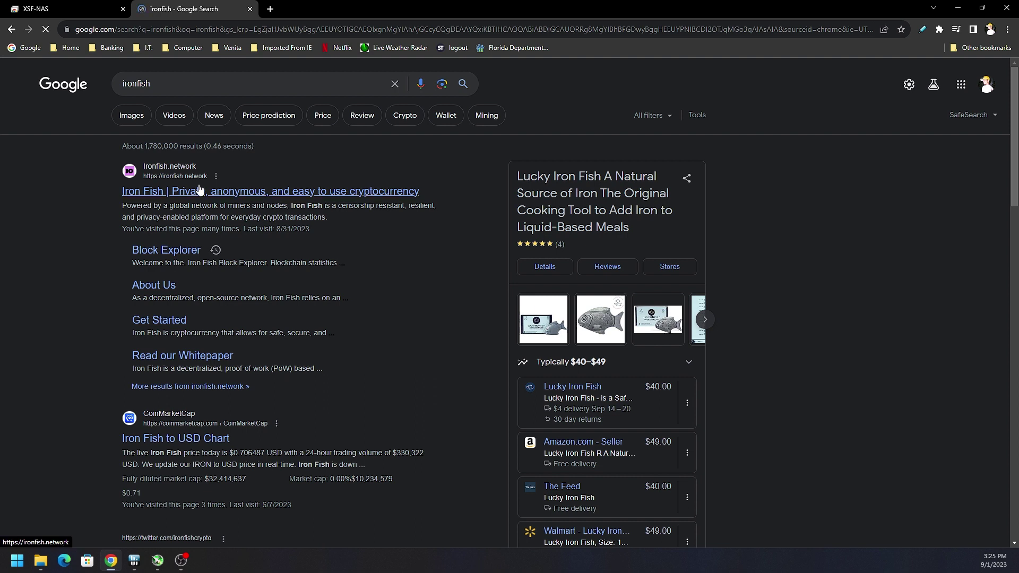
{"action": "left_click", "coordinate": [200, 191]}
{"action": "left_click", "coordinate": [424, 80]}
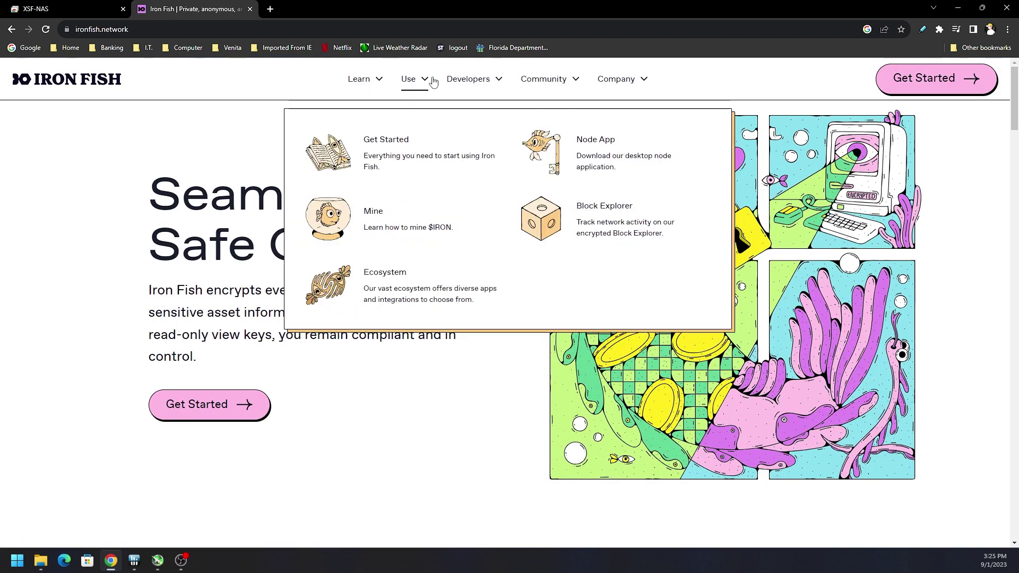
{"action": "left_click", "coordinate": [399, 140]}
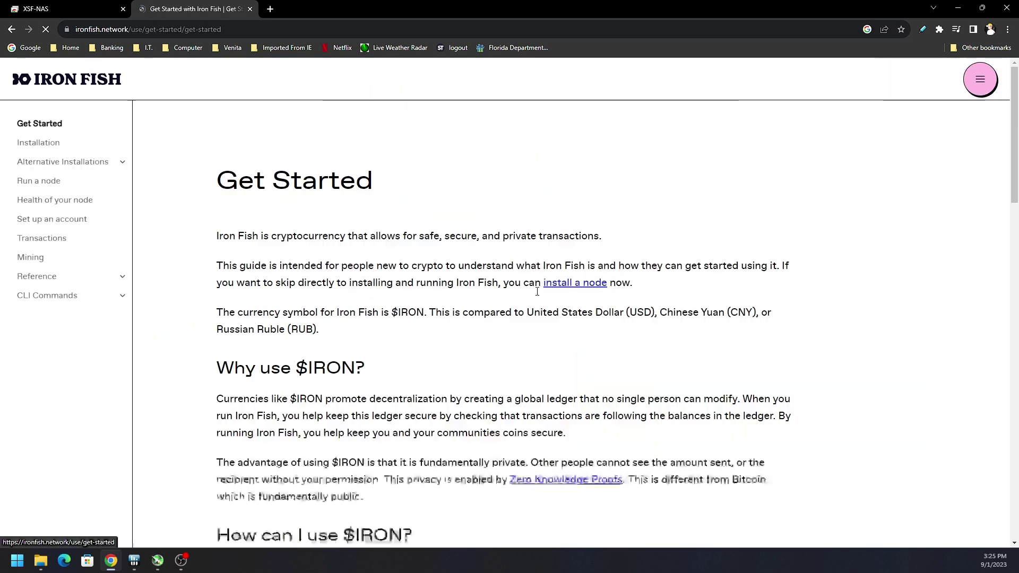
- From the supported wallets list, open the Node App site and download the Windows version
{"action": "scroll", "coordinate": [597, 387], "scroll_direction": "down", "scroll_amount": 6}
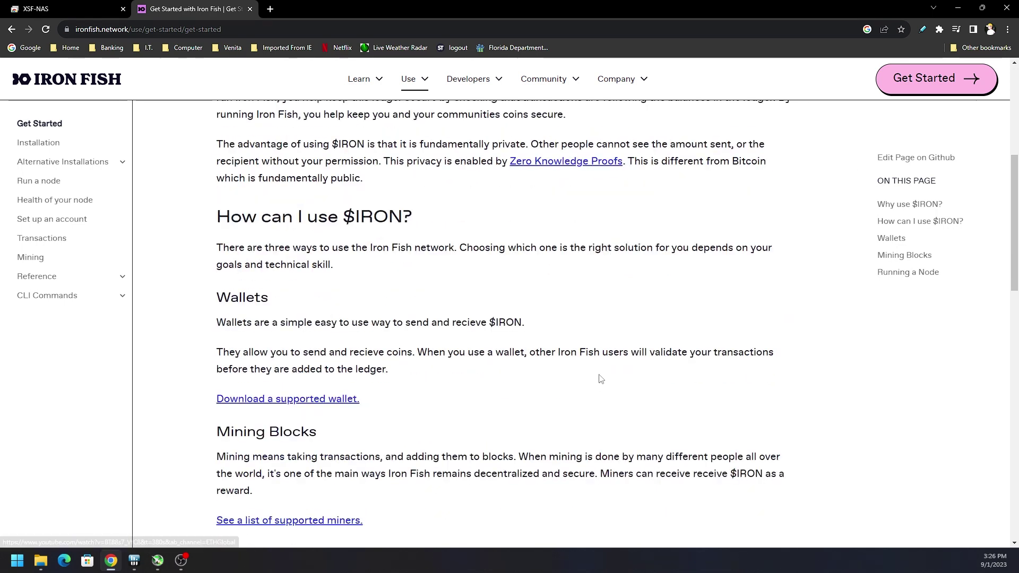
{"action": "scroll", "coordinate": [600, 380], "scroll_direction": "down", "scroll_amount": 1}
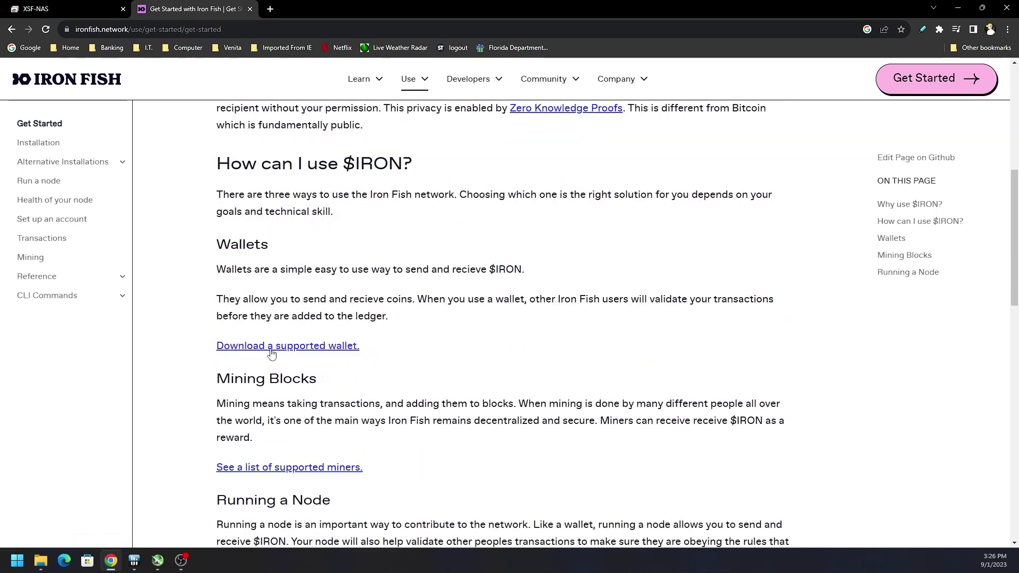
{"action": "left_click", "coordinate": [300, 348]}
{"action": "scroll", "coordinate": [675, 386], "scroll_direction": "down", "scroll_amount": 12}
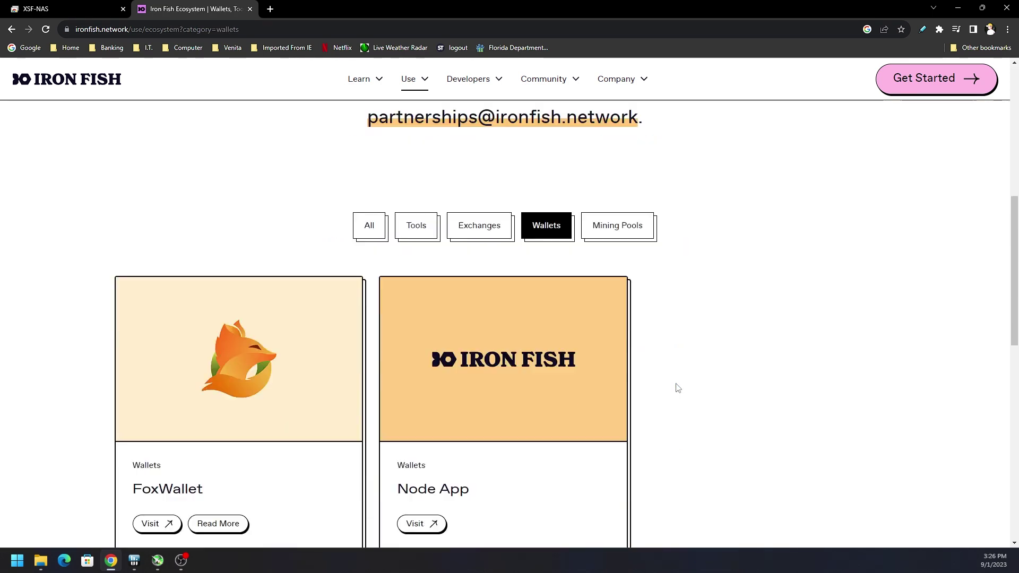
{"action": "scroll", "coordinate": [171, 286], "scroll_direction": "up", "scroll_amount": 2}
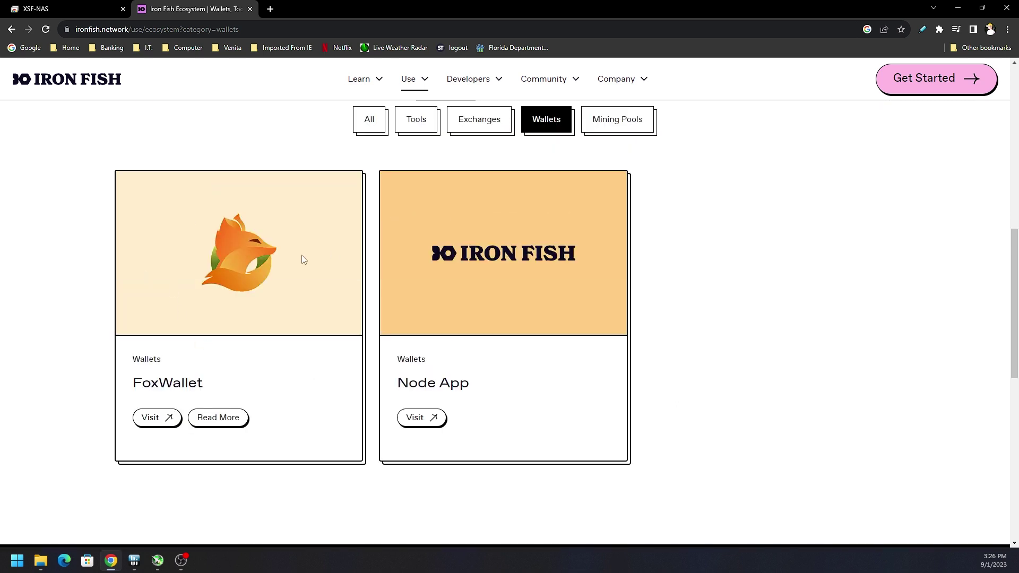
{"action": "left_click", "coordinate": [427, 417]}
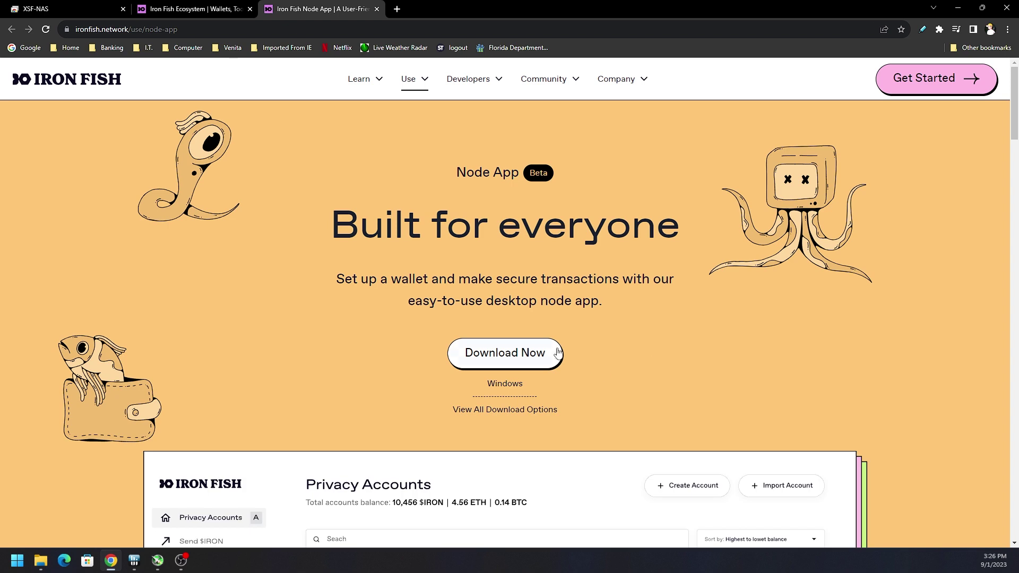
{"action": "scroll", "coordinate": [557, 352], "scroll_direction": "down", "scroll_amount": 10}
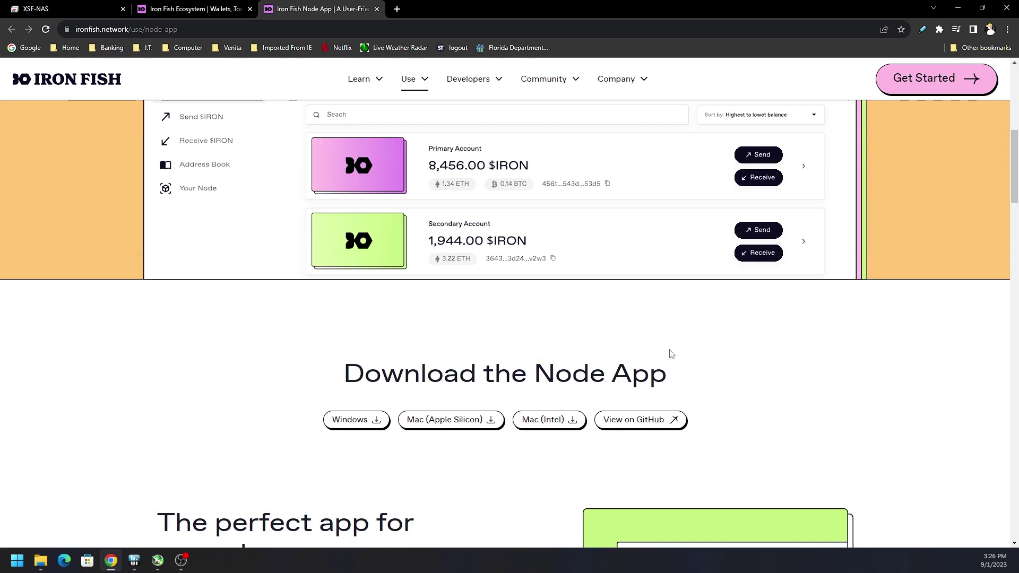
{"action": "scroll", "coordinate": [664, 354], "scroll_direction": "up", "scroll_amount": 2}
{"action": "scroll", "coordinate": [726, 414], "scroll_direction": "up", "scroll_amount": 5}
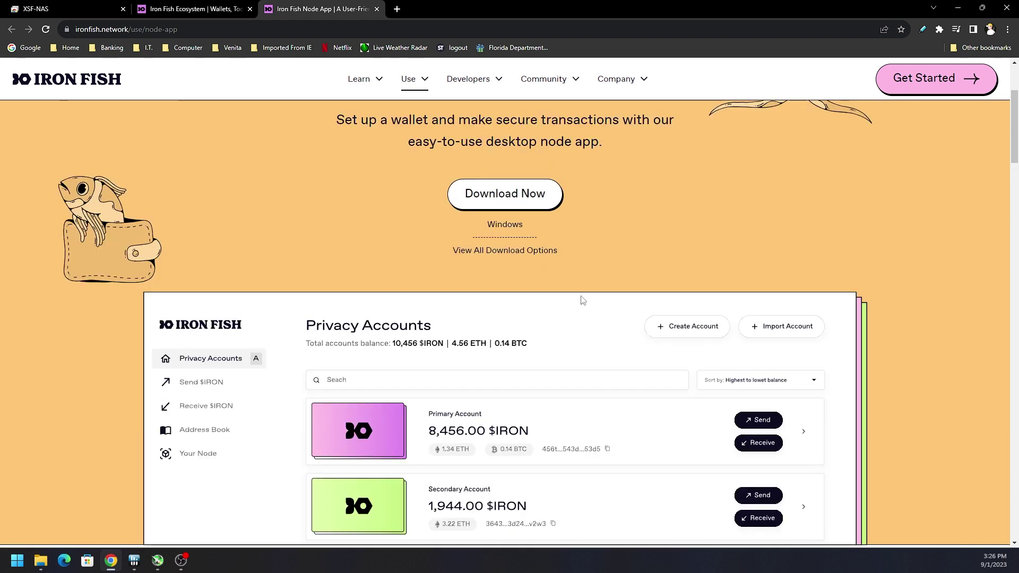
{"action": "scroll", "coordinate": [495, 301], "scroll_direction": "up", "scroll_amount": 2}
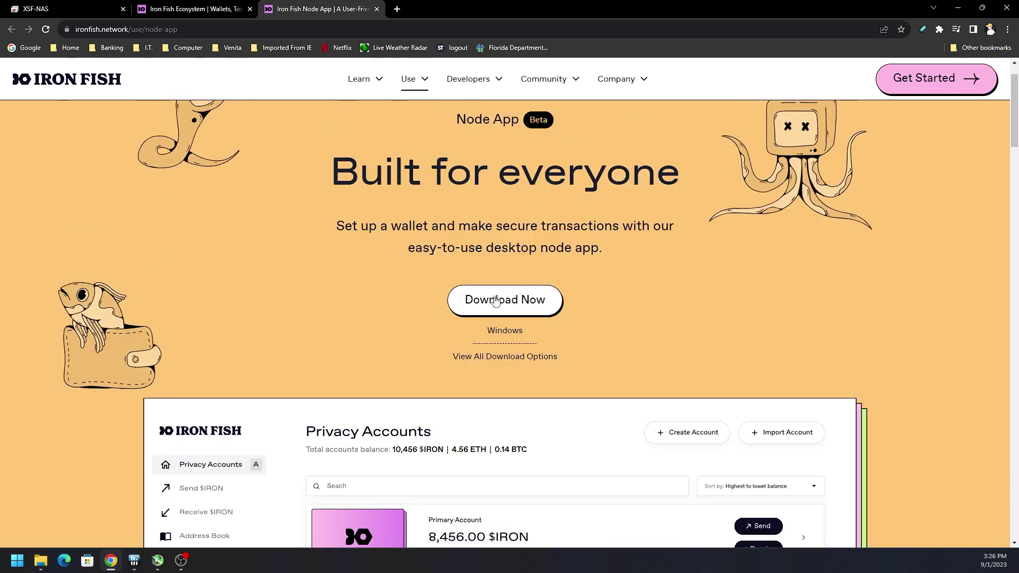
{"action": "left_click", "coordinate": [495, 301]}
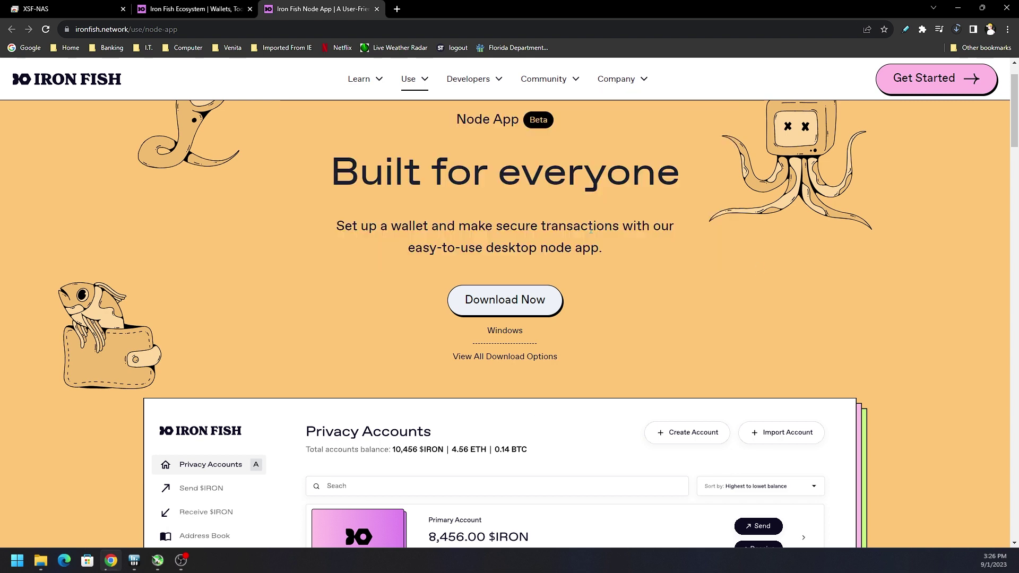
- Return to the VM and check the remote Iron Fish wallet before minimizing it
{"action": "left_click", "coordinate": [958, 8]}
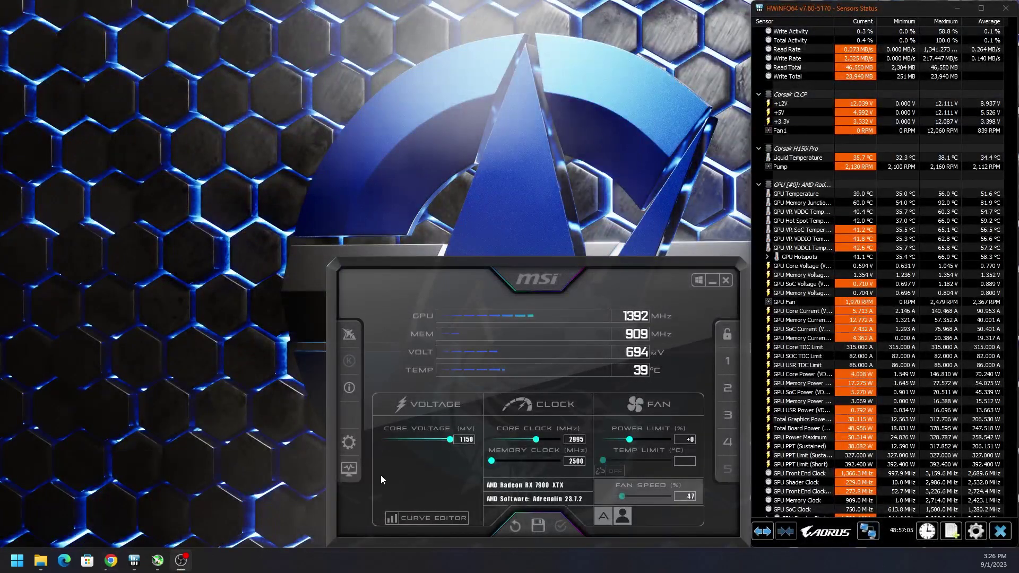
{"action": "left_click", "coordinate": [111, 560]}
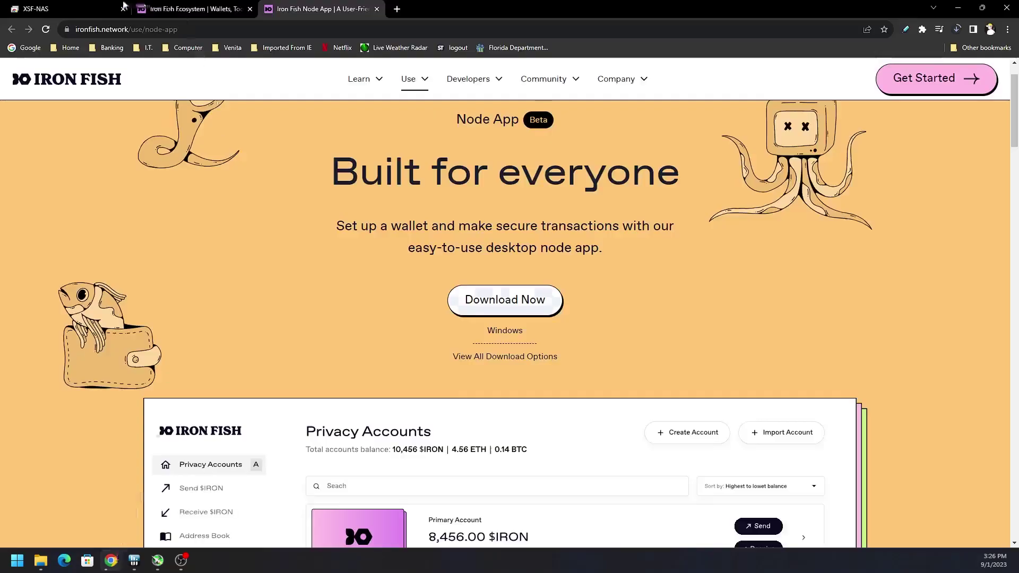
{"action": "left_click", "coordinate": [79, 9]}
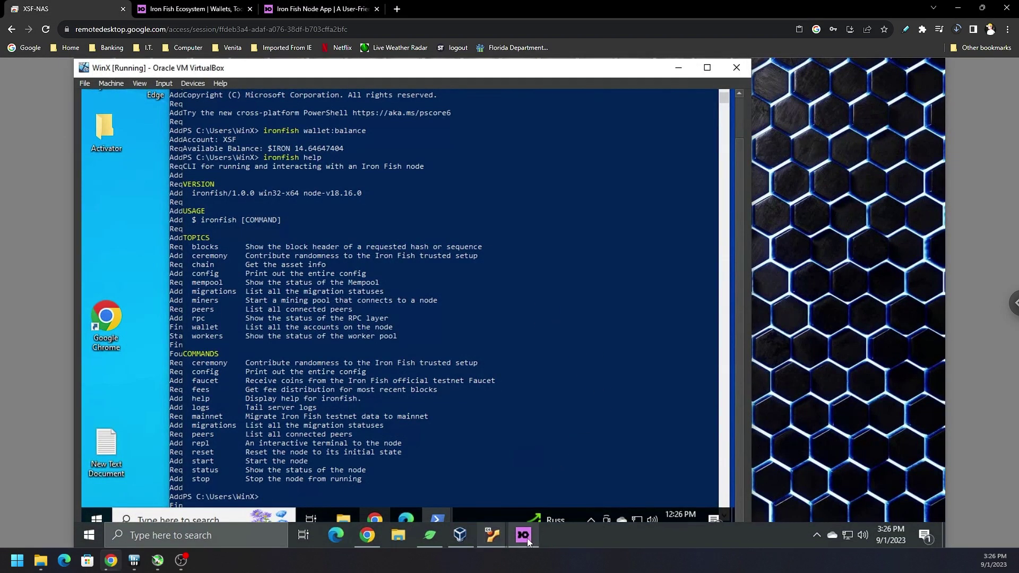
{"action": "left_click", "coordinate": [524, 536]}
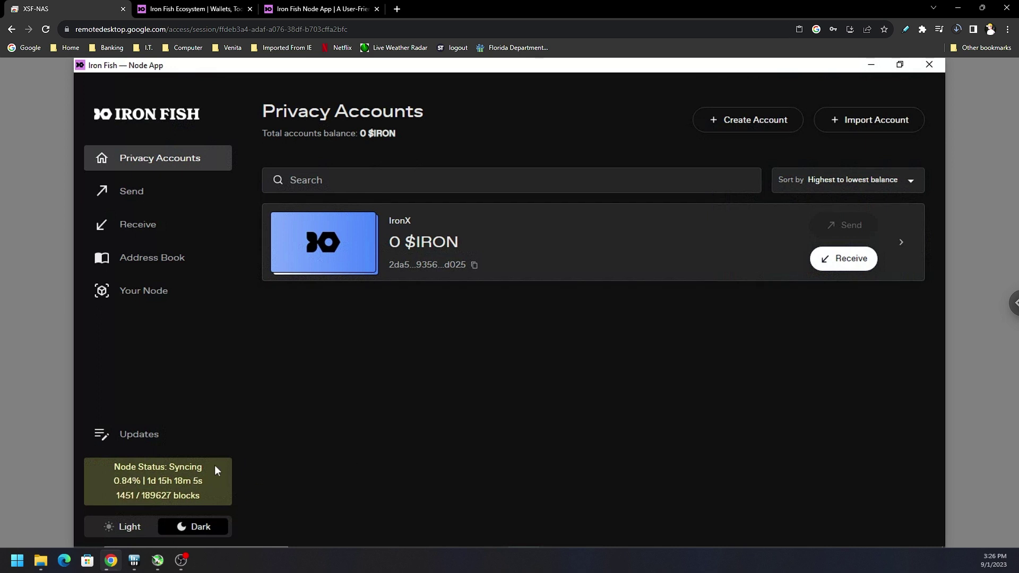
{"action": "left_click", "coordinate": [876, 69]}
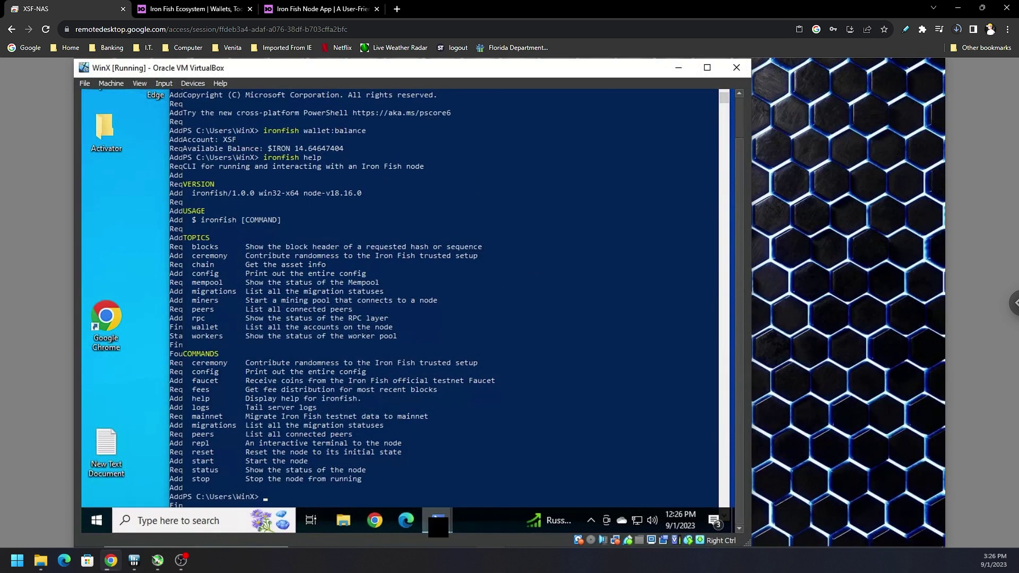
- Review the syncing node's console, then go back to the ironfish help console
{"action": "mouse_move", "coordinate": [439, 527]}
{"action": "left_click", "coordinate": [465, 494]}
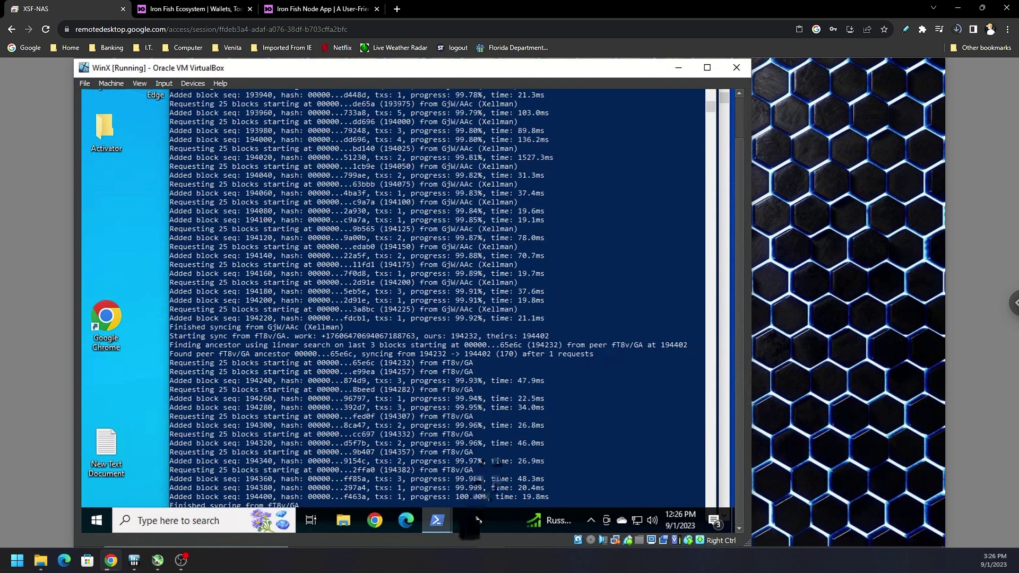
{"action": "mouse_move", "coordinate": [440, 521]}
{"action": "left_click", "coordinate": [511, 479]}
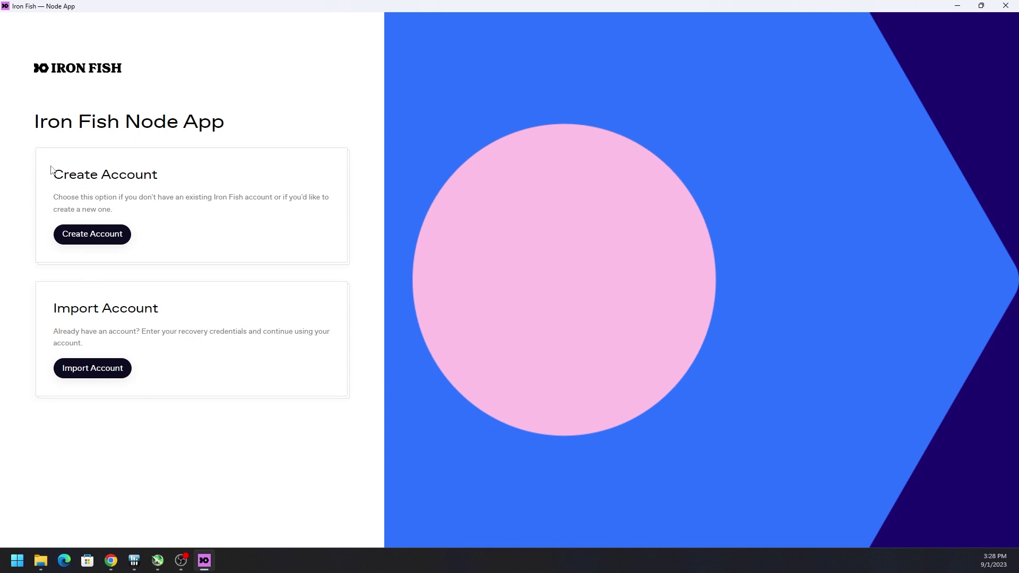
{"action": "left_click", "coordinate": [91, 234]}
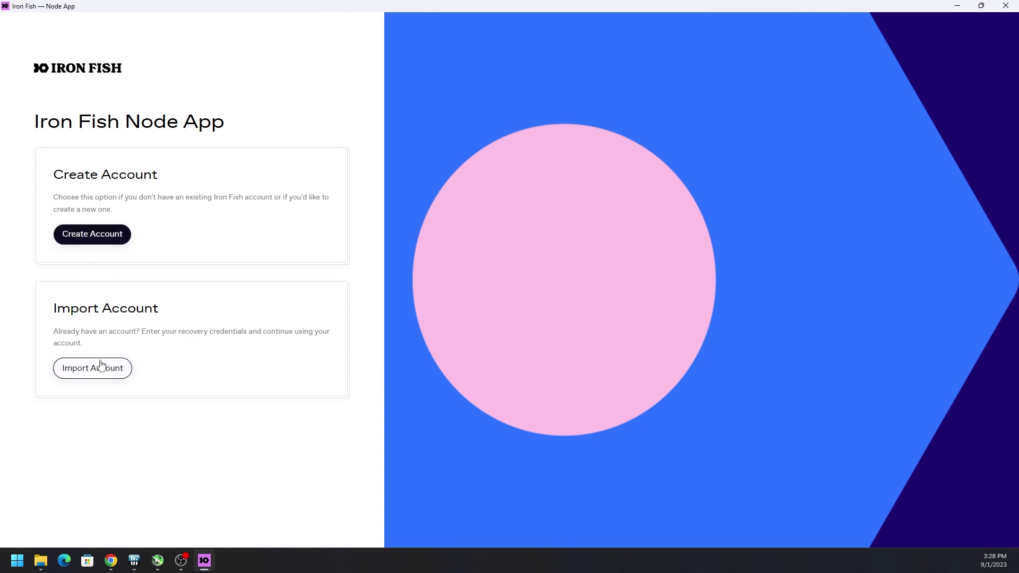
{"action": "left_click", "coordinate": [101, 365]}
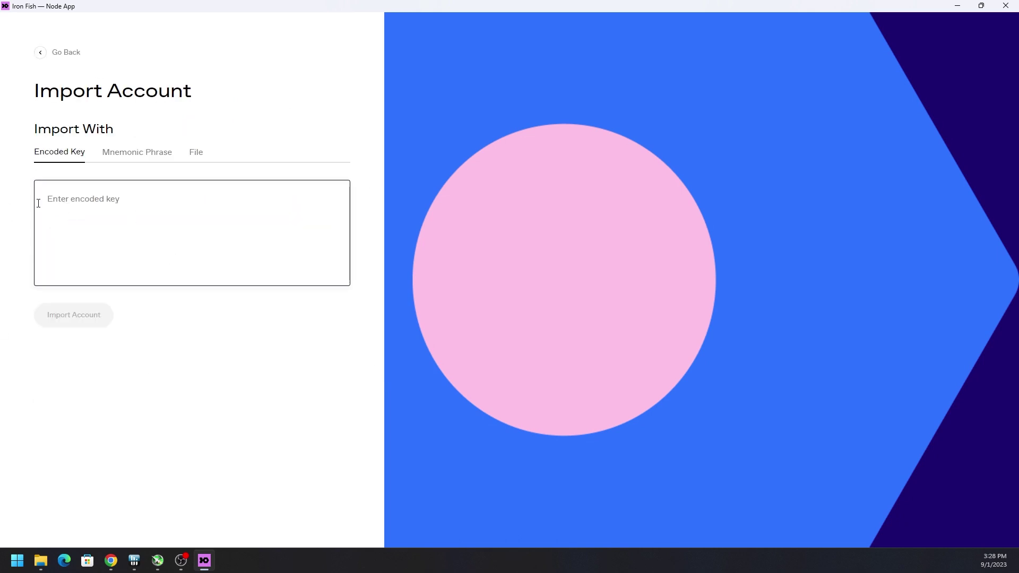
{"action": "left_click", "coordinate": [136, 152]}
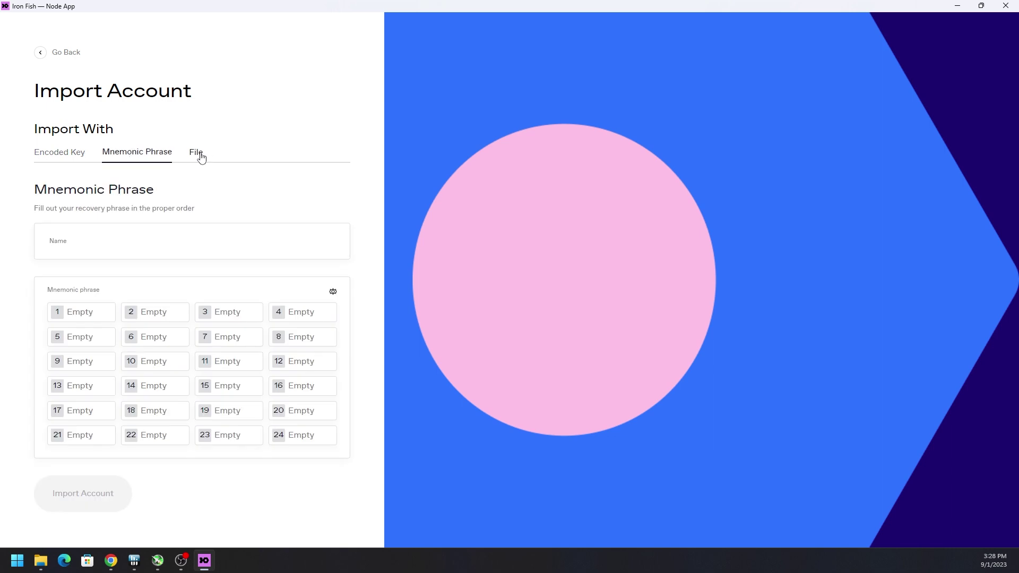
{"action": "left_click", "coordinate": [200, 155]}
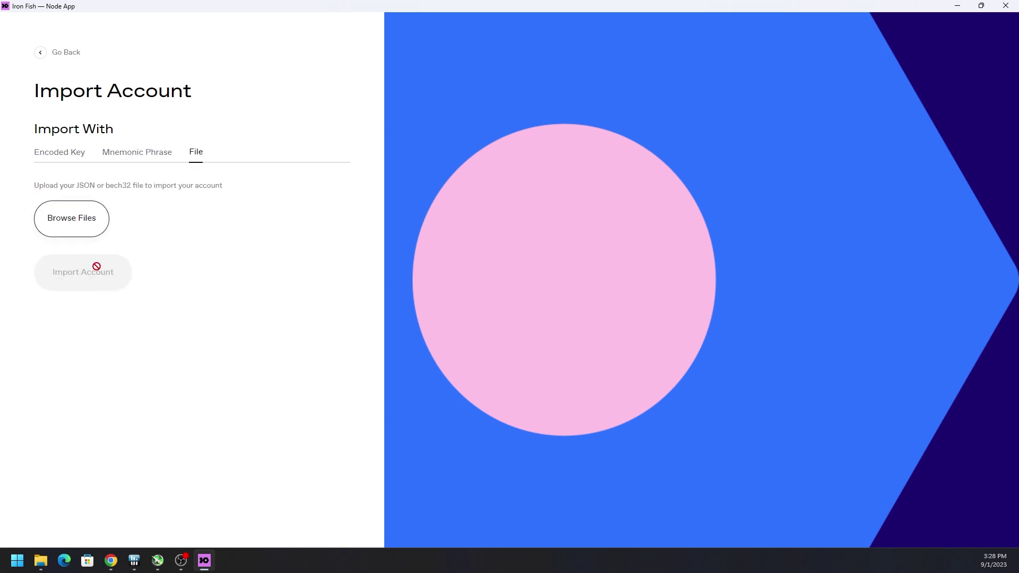
{"action": "left_click", "coordinate": [45, 151]}
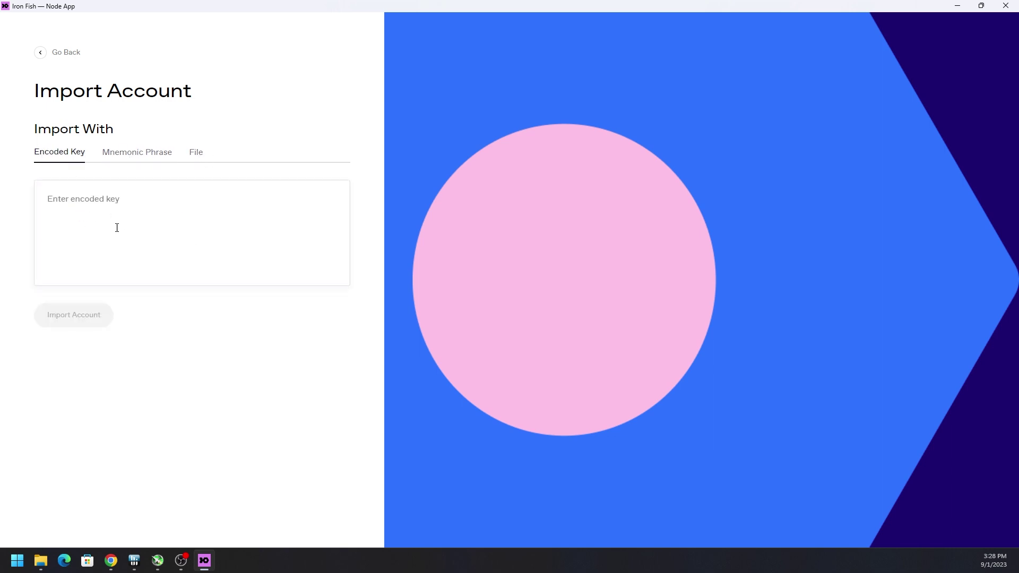
{"action": "left_click", "coordinate": [42, 55]}
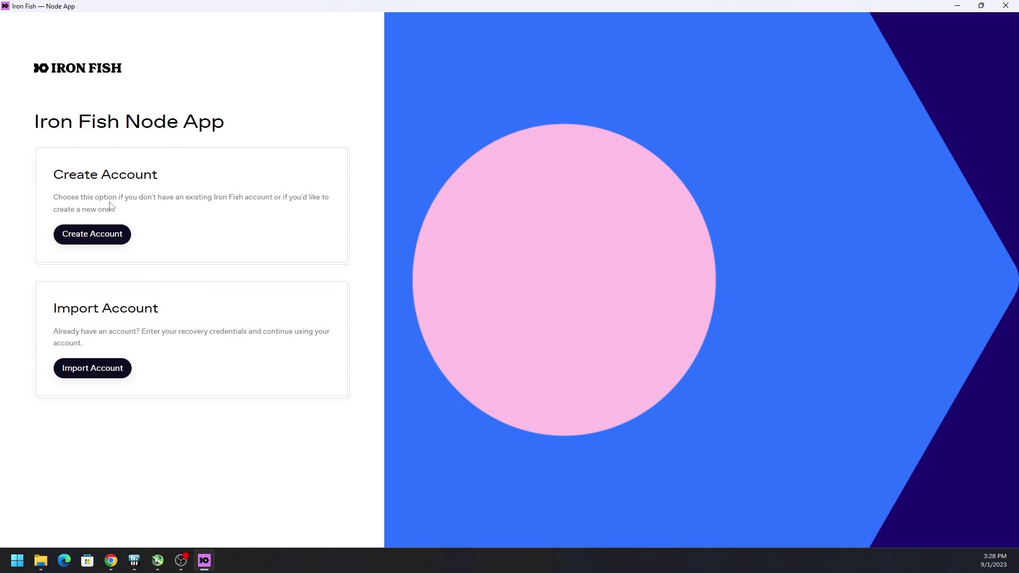
{"action": "left_click", "coordinate": [98, 237]}
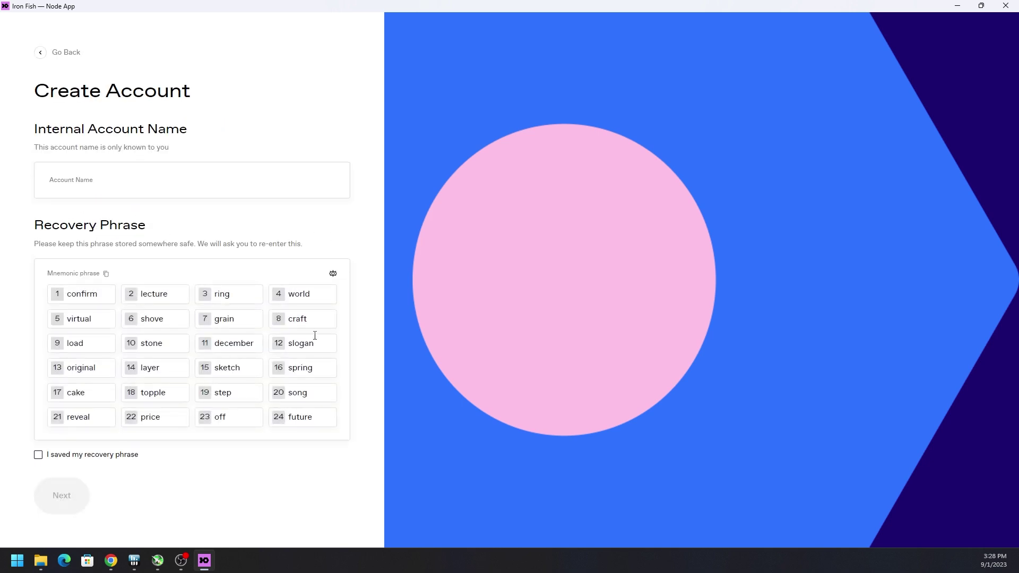
- Name the new account Test and save its recovery phrase into Notepad
{"action": "left_click", "coordinate": [107, 274]}
{"action": "left_click", "coordinate": [133, 190]}
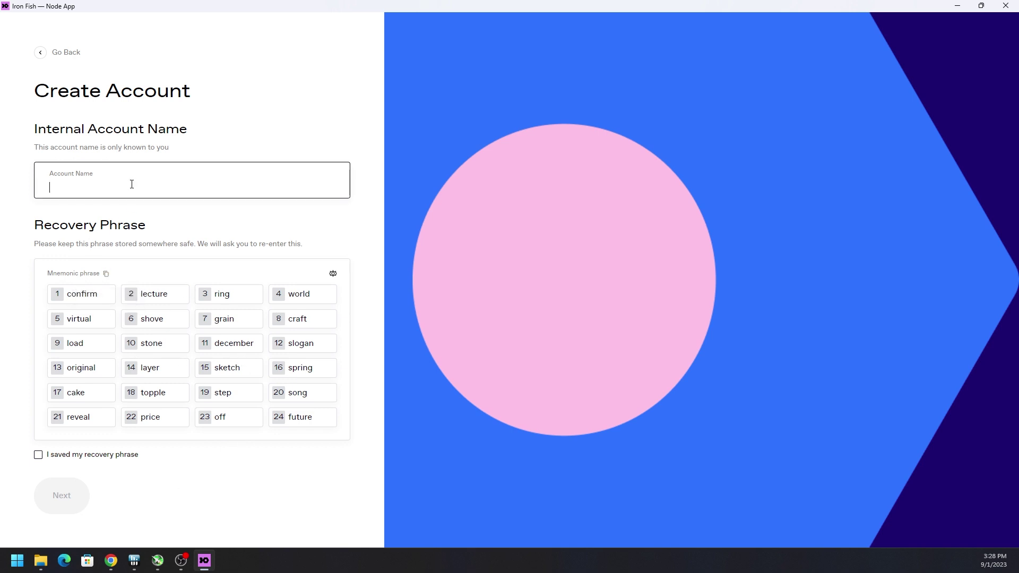
{"action": "type", "text": "Test"}
{"action": "left_click", "coordinate": [17, 560]}
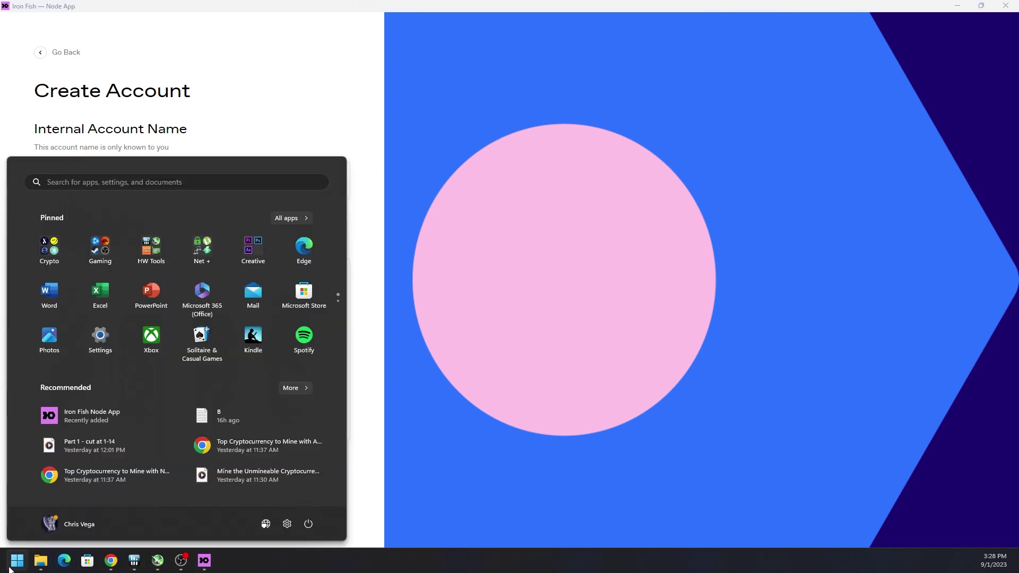
{"action": "type", "text": "notepad"}
{"action": "key", "text": "Return"}
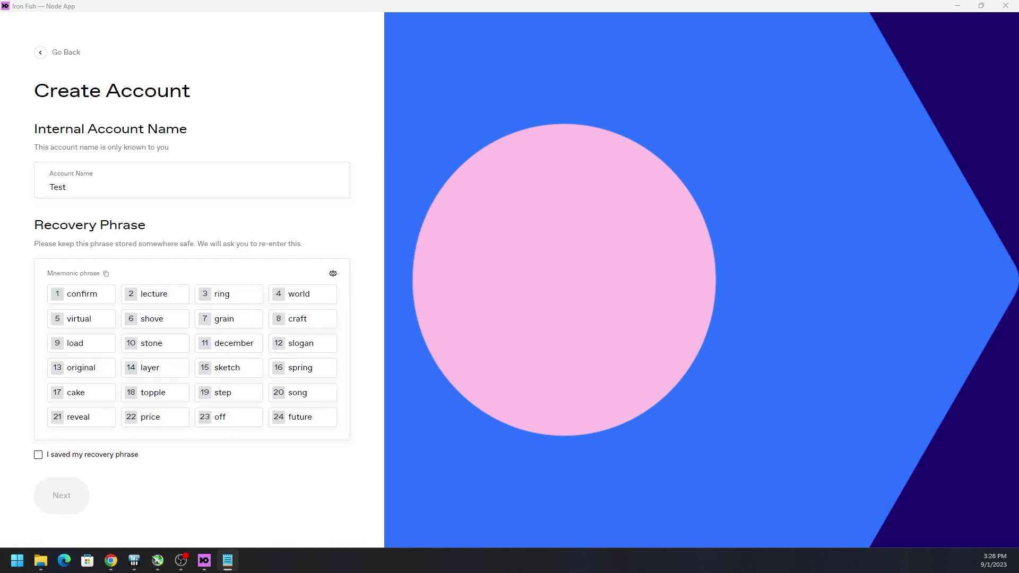
{"action": "left_click", "coordinate": [107, 275]}
{"action": "left_click", "coordinate": [361, 253]}
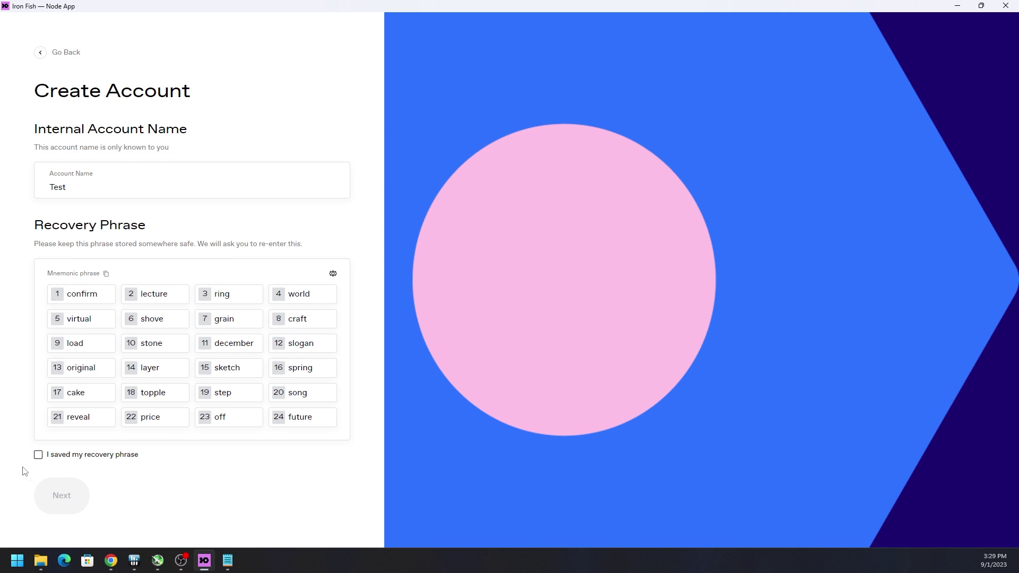
- Confirm the saved recovery phrase by pasting it, and create the Test account
{"action": "left_click", "coordinate": [39, 456]}
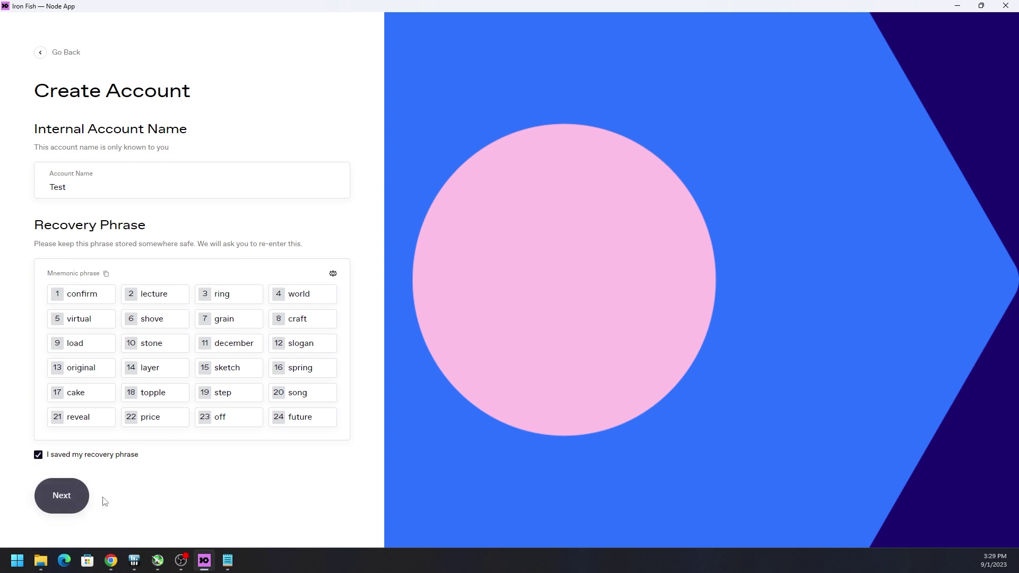
{"action": "left_click", "coordinate": [60, 496]}
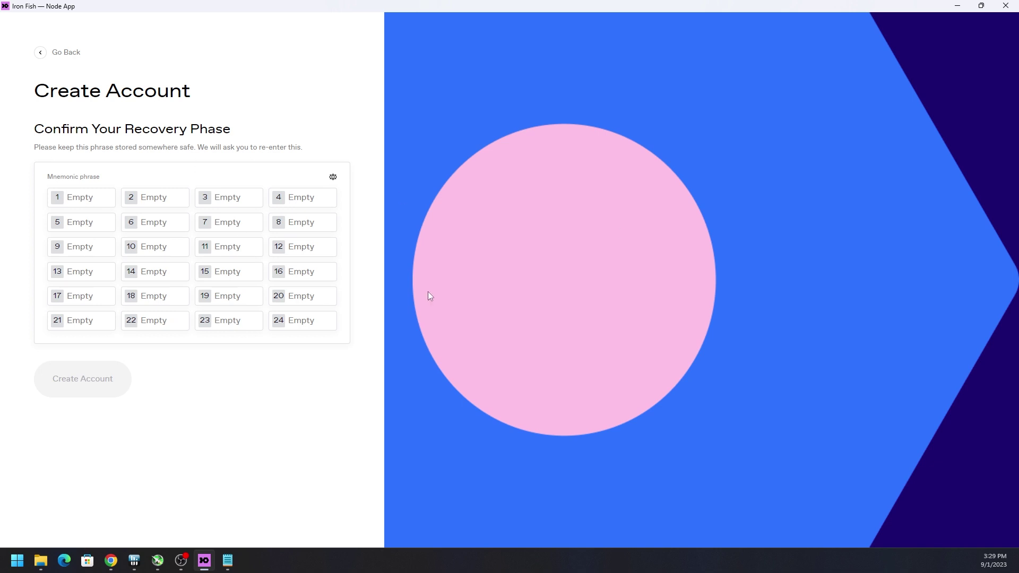
{"action": "key", "text": "ctrl+v"}
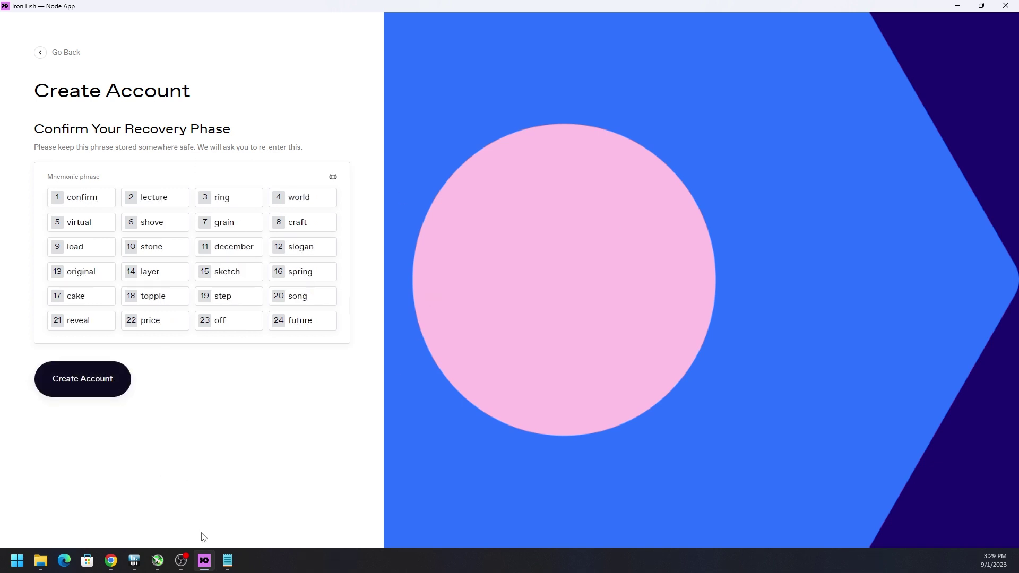
{"action": "left_click", "coordinate": [86, 384]}
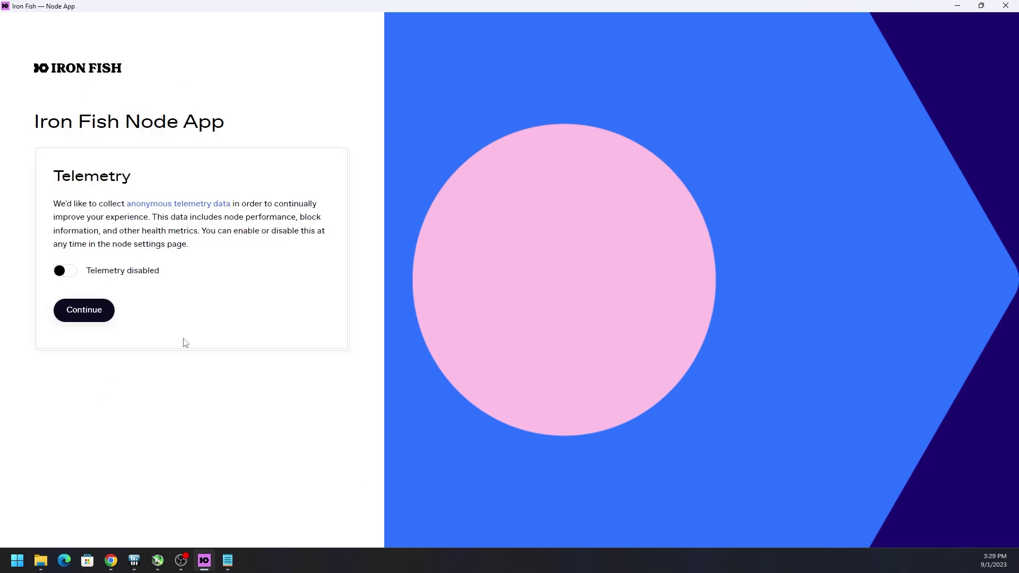
- Leave telemetry disabled and continue past the telemetry setup
{"action": "left_click_drag", "start_coordinate": [52, 205], "coordinate": [298, 207]}
{"action": "left_click", "coordinate": [321, 259]}
{"action": "left_click", "coordinate": [68, 271]}
{"action": "left_click", "coordinate": [68, 271]}
{"action": "left_click", "coordinate": [91, 313]}
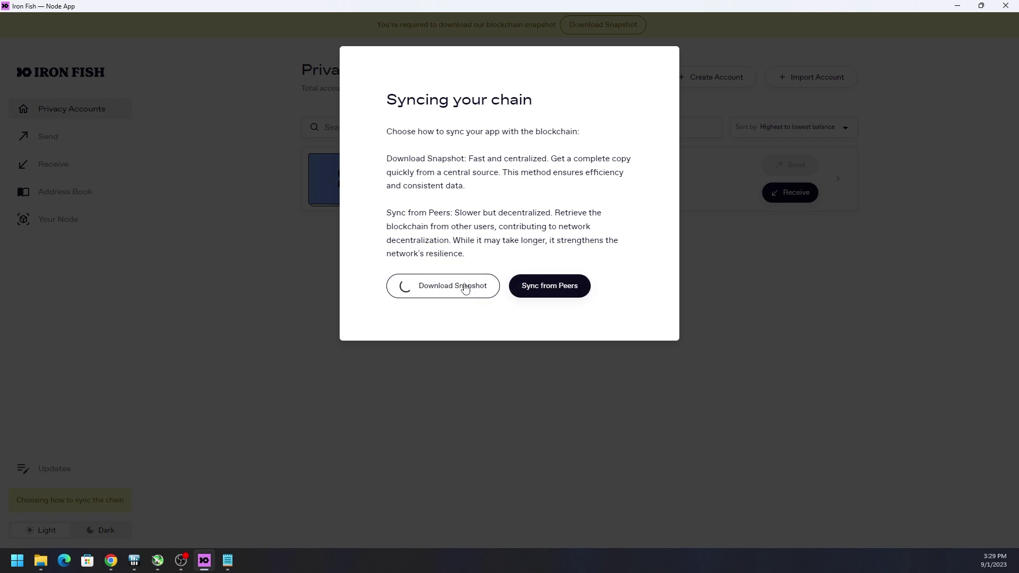
- Review the chain syncing choices and sync the blockchain from peers rather than a snapshot
{"action": "left_click", "coordinate": [512, 348]}
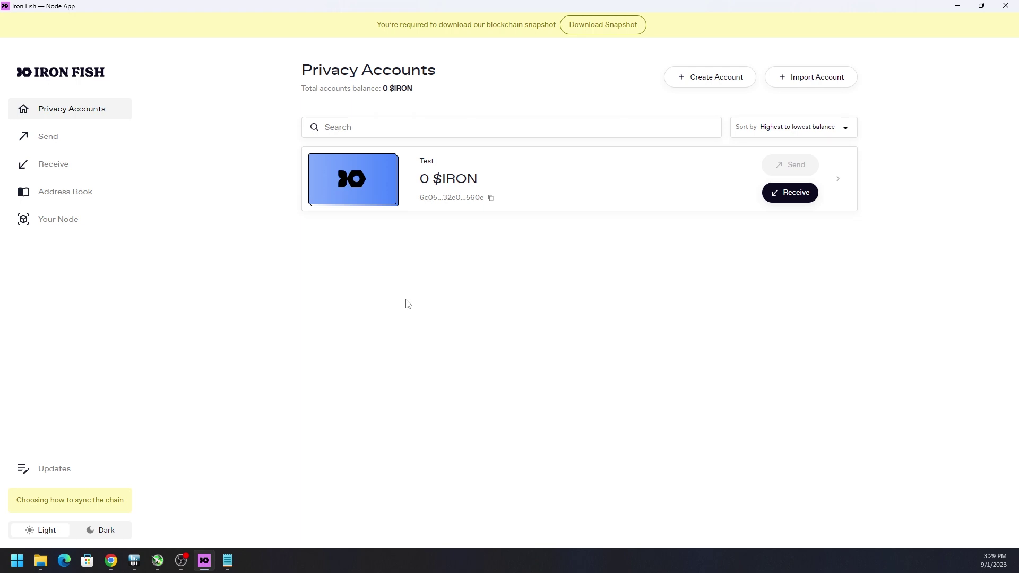
{"action": "left_click", "coordinate": [589, 26]}
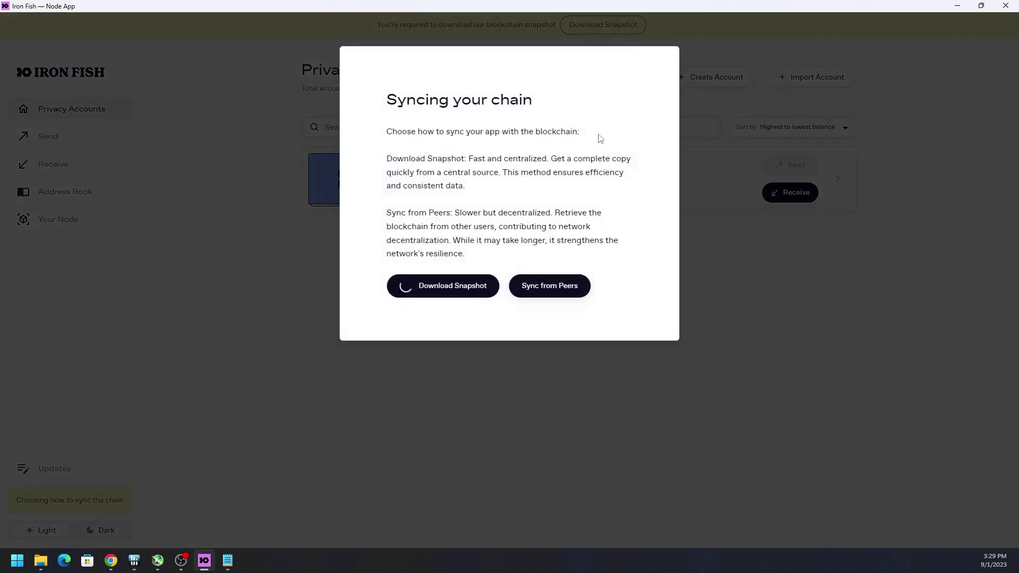
{"action": "left_click", "coordinate": [512, 386]}
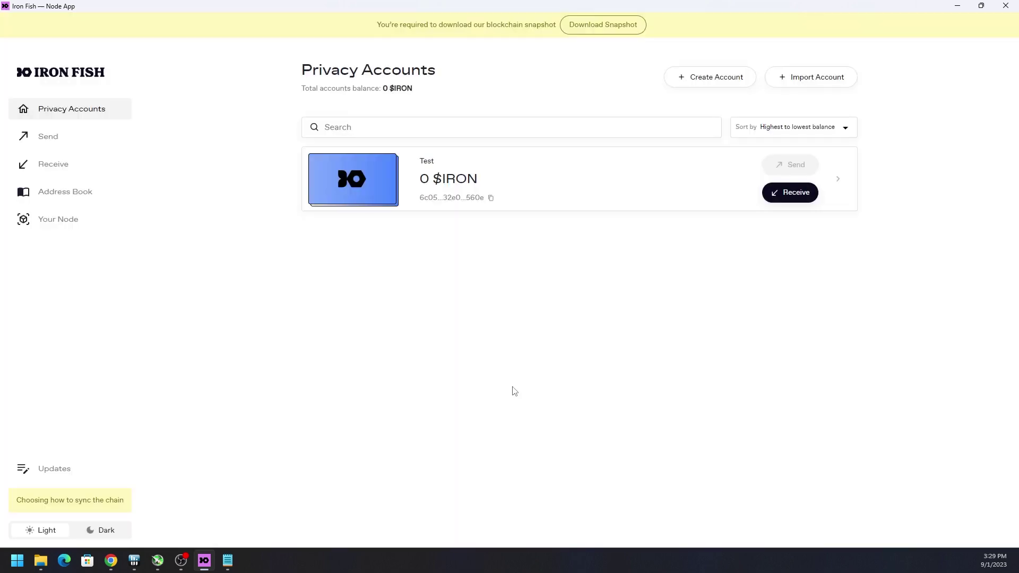
{"action": "left_click", "coordinate": [603, 24]}
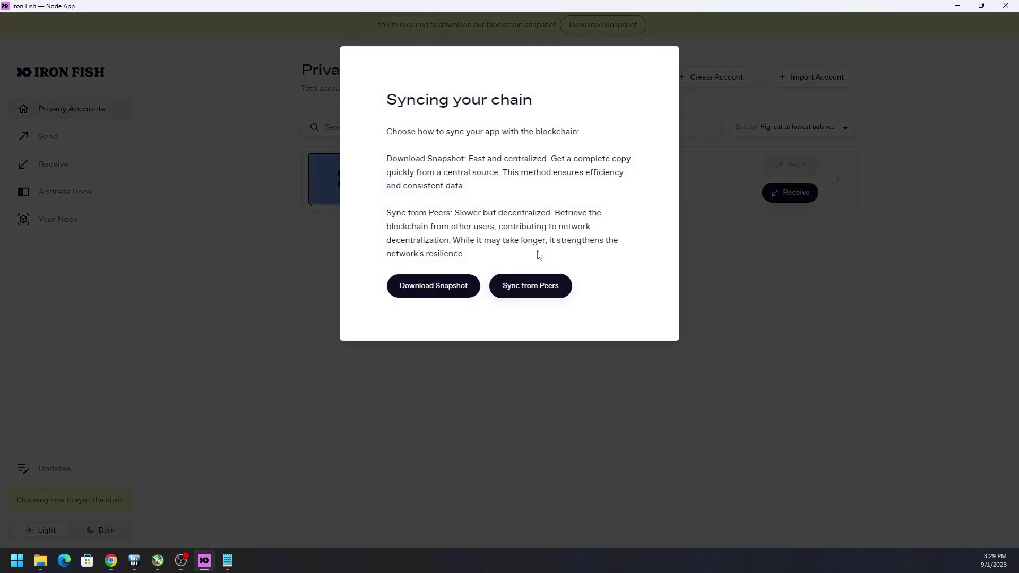
{"action": "left_click", "coordinate": [537, 389]}
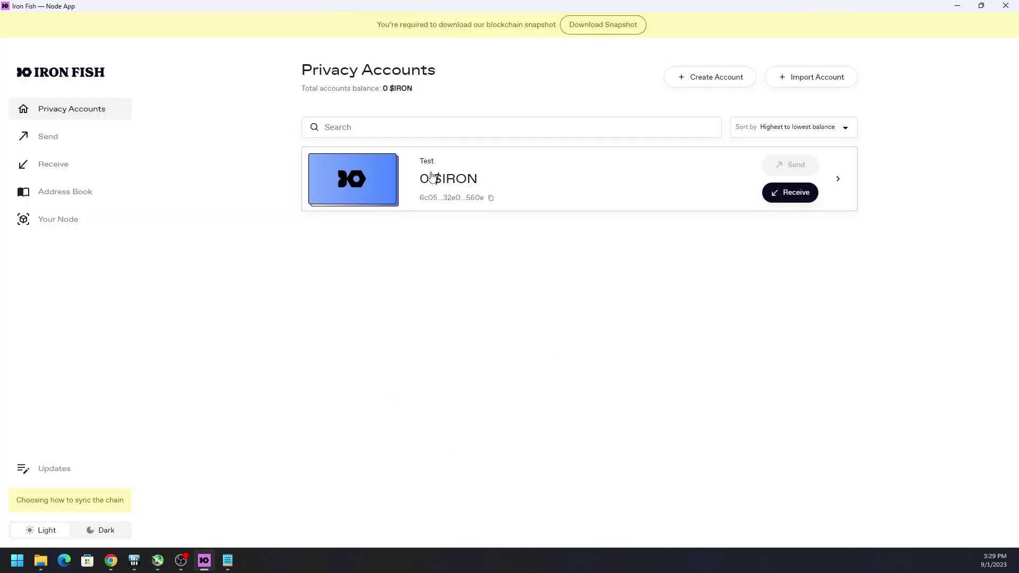
{"action": "left_click", "coordinate": [590, 27]}
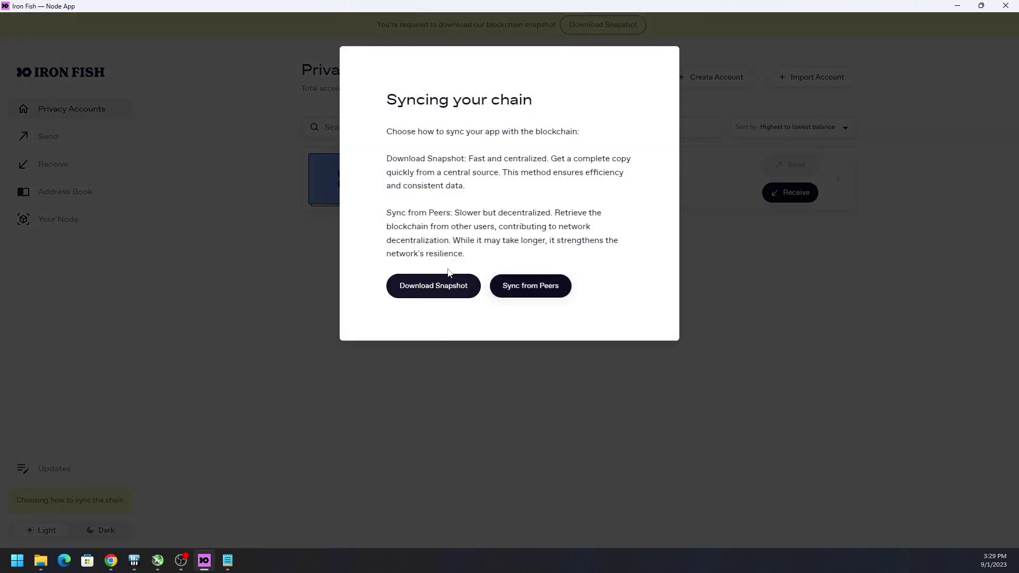
{"action": "left_click", "coordinate": [444, 286]}
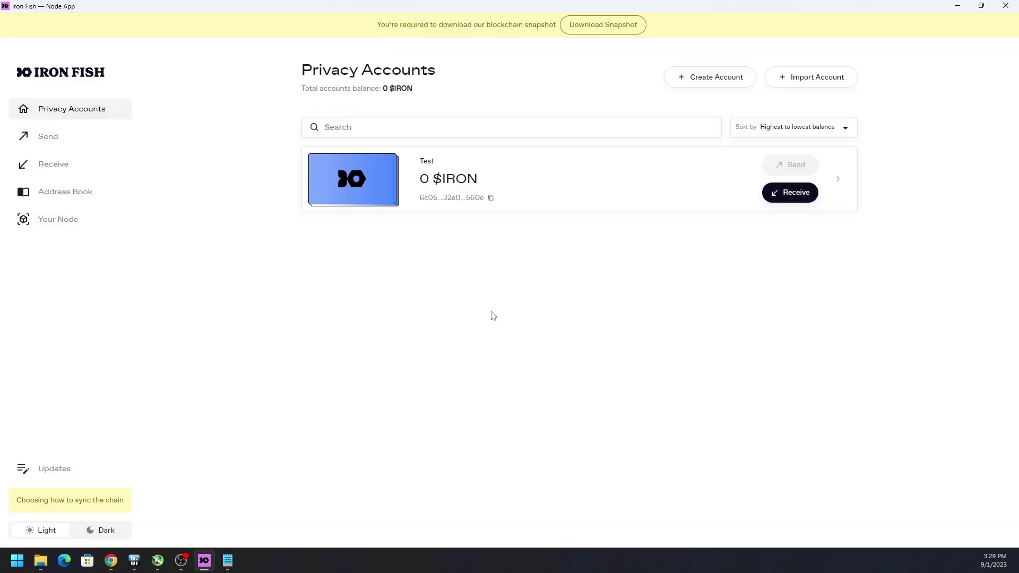
{"action": "left_click", "coordinate": [604, 25]}
{"action": "left_click", "coordinate": [448, 289]}
{"action": "left_click", "coordinate": [605, 25]}
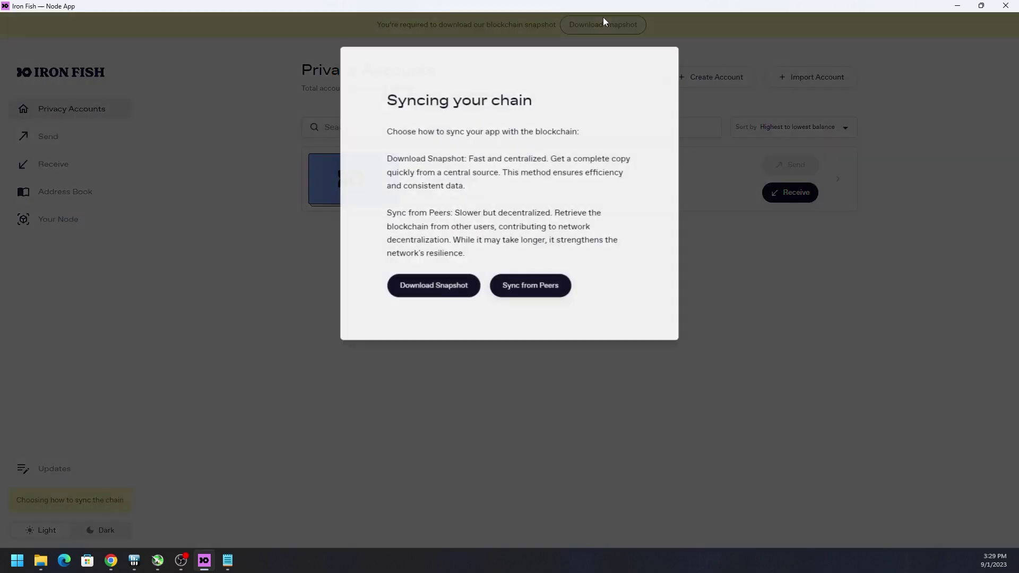
{"action": "left_click", "coordinate": [532, 293]}
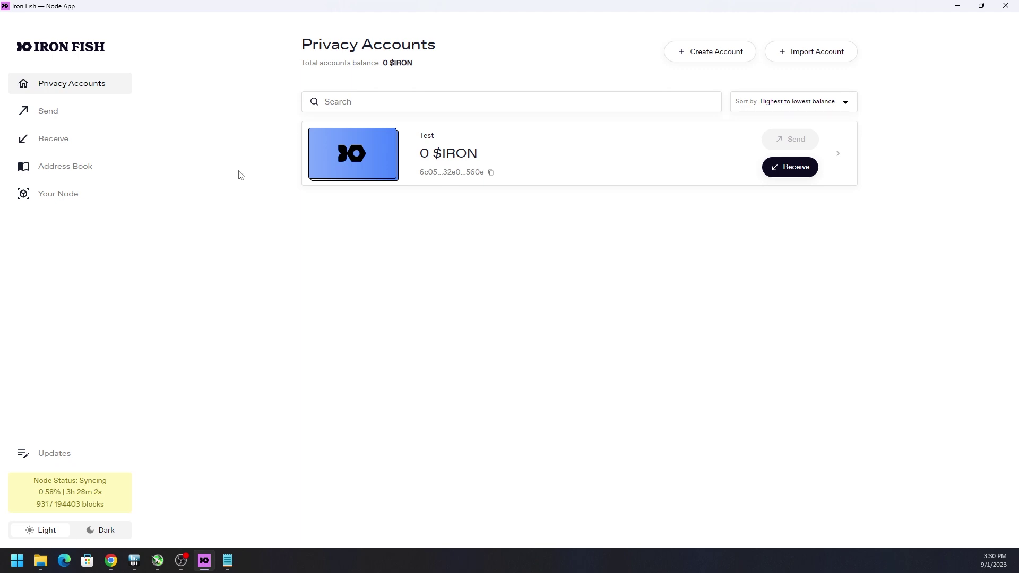
- Browse the Send and Receive pages, then start a new contact in the Address Book
{"action": "left_click", "coordinate": [61, 117]}
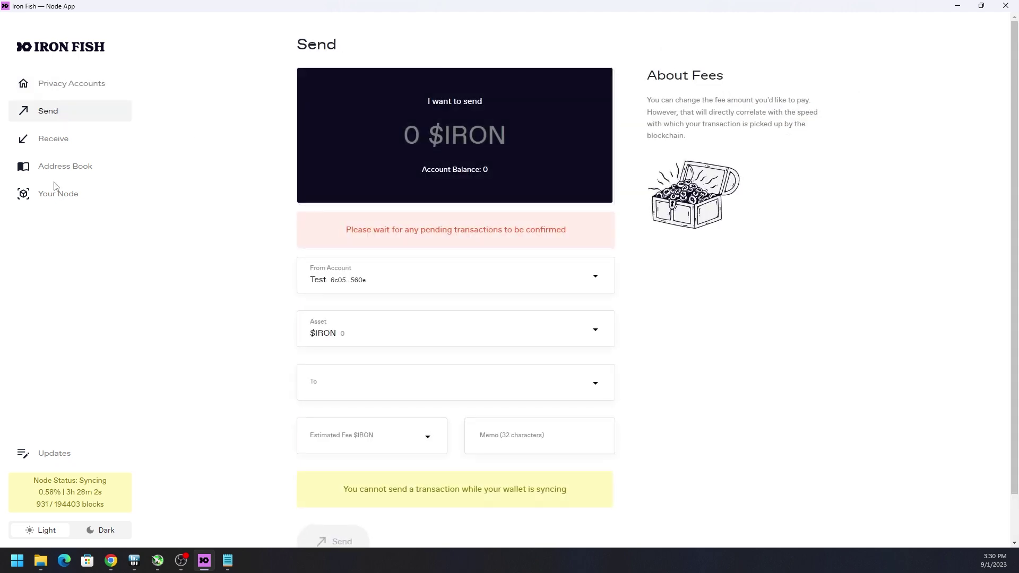
{"action": "left_click", "coordinate": [49, 139]}
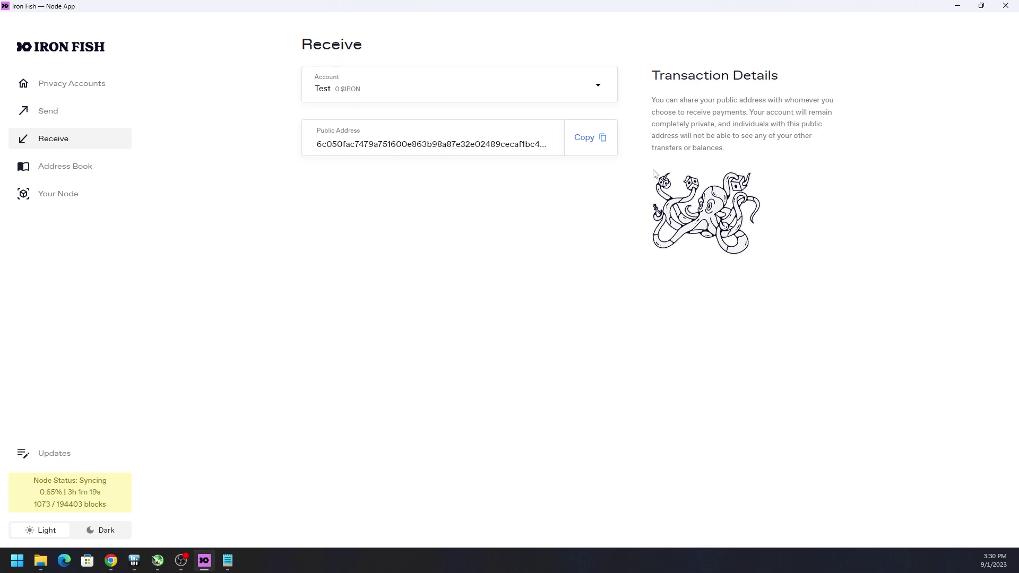
{"action": "left_click", "coordinate": [76, 171]}
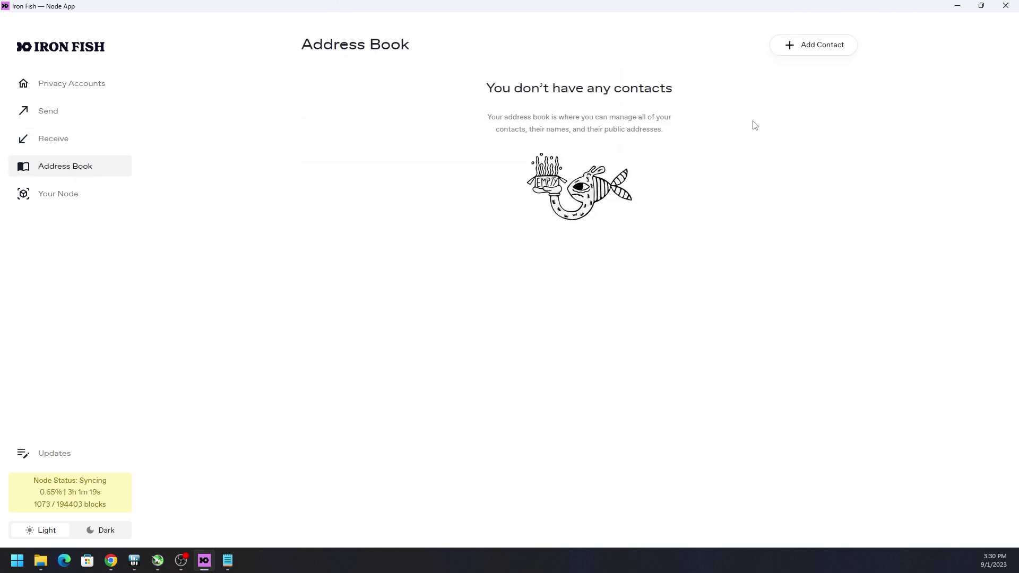
{"action": "left_click", "coordinate": [807, 44]}
- Enter 'Rabid Mining' as contact name, discard the form, and view the Your Node overview
{"action": "left_click", "coordinate": [448, 131]}
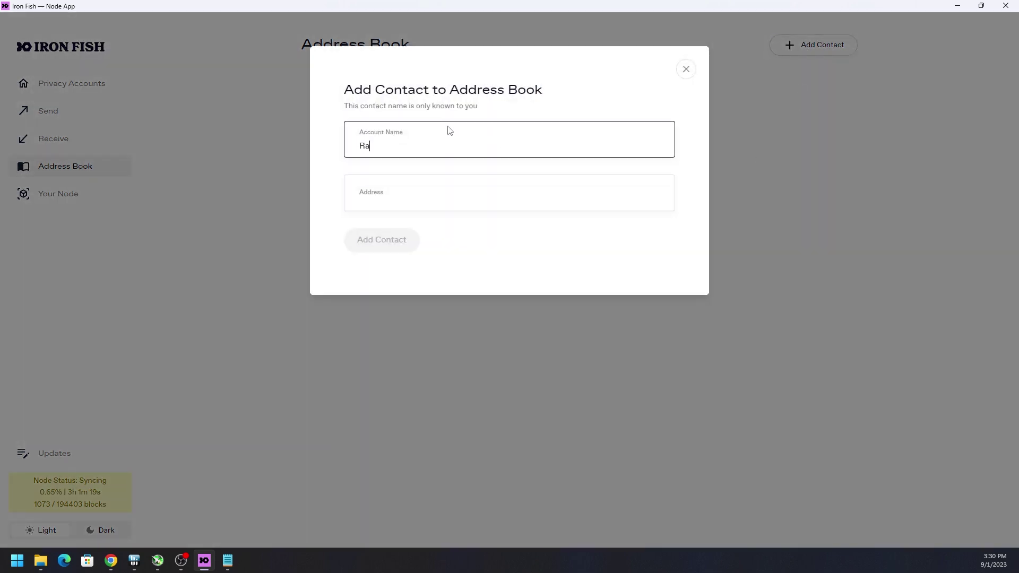
{"action": "type", "text": "Rabid Mining"}
{"action": "left_click", "coordinate": [427, 191]}
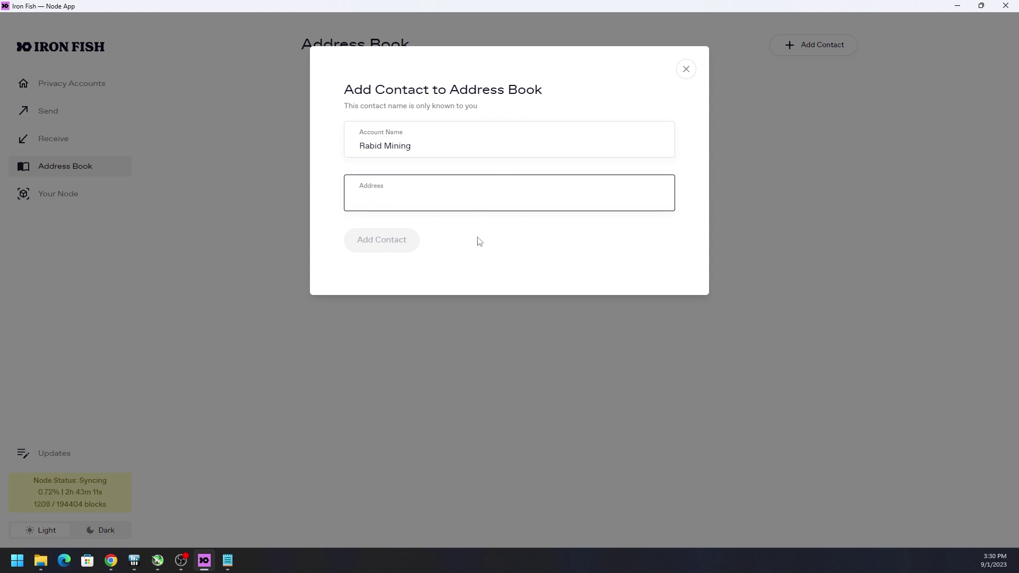
{"action": "left_click", "coordinate": [685, 71]}
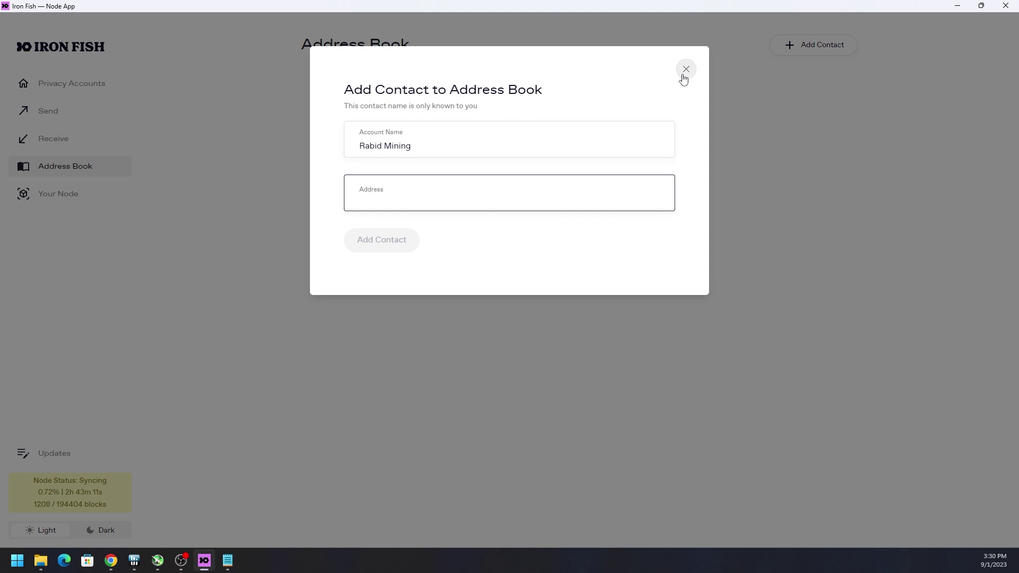
{"action": "left_click", "coordinate": [53, 197]}
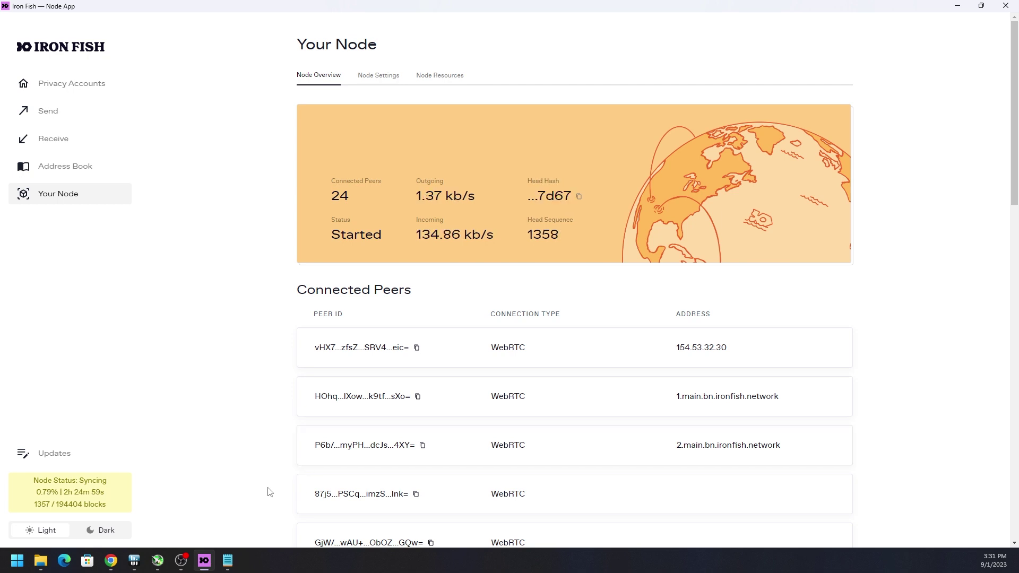
- Turn on the Dark theme, view Updates, and return to Privacy Accounts in a smaller window
{"action": "left_click", "coordinate": [126, 536]}
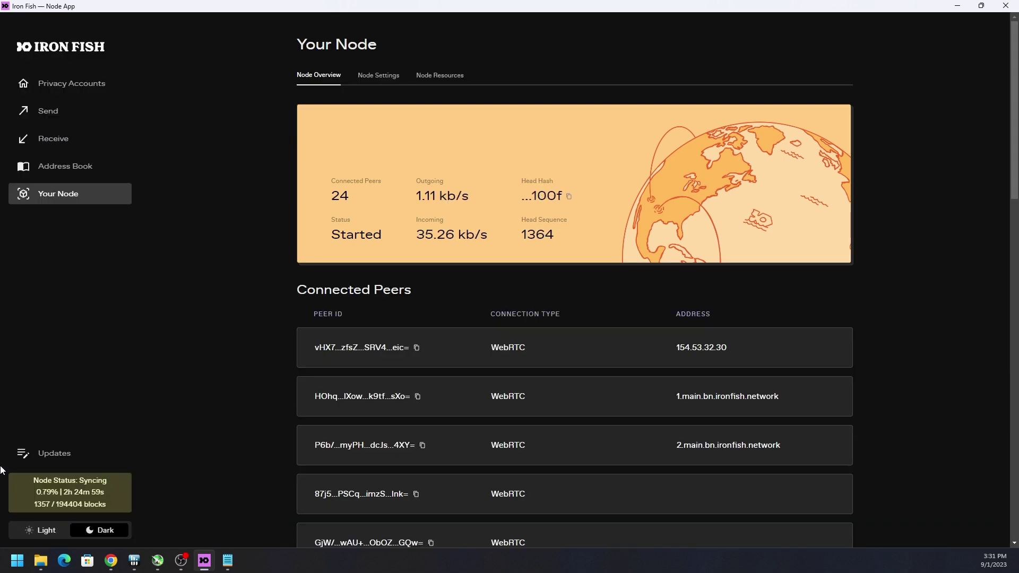
{"action": "left_click", "coordinate": [47, 454]}
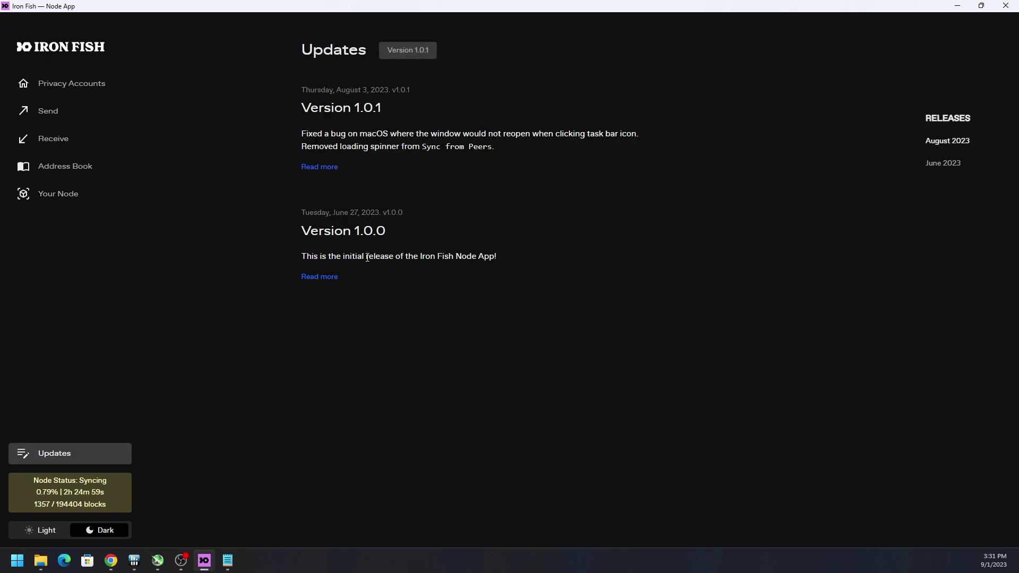
{"action": "left_click", "coordinate": [66, 81]}
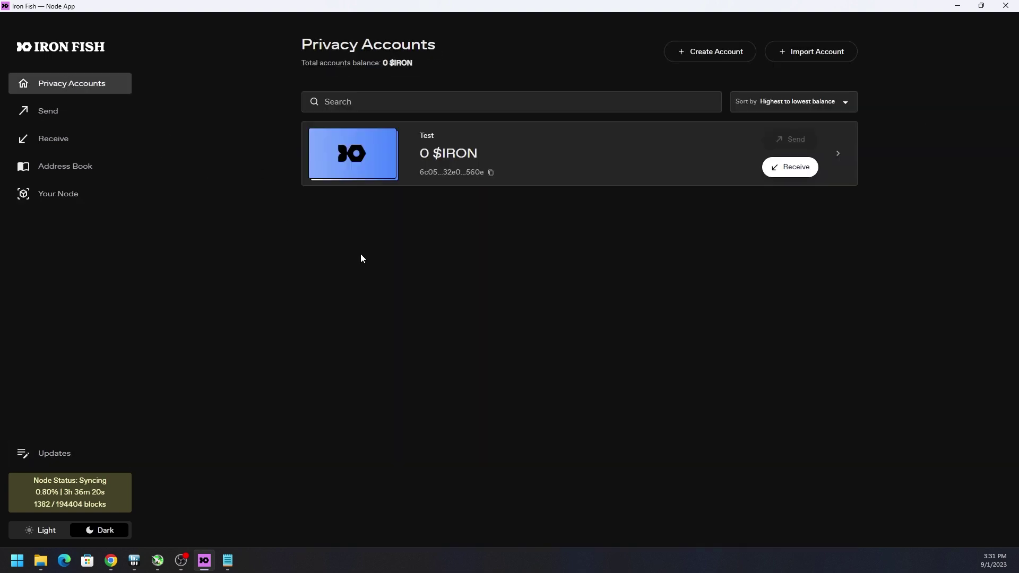
{"action": "double_click", "coordinate": [529, 6]}
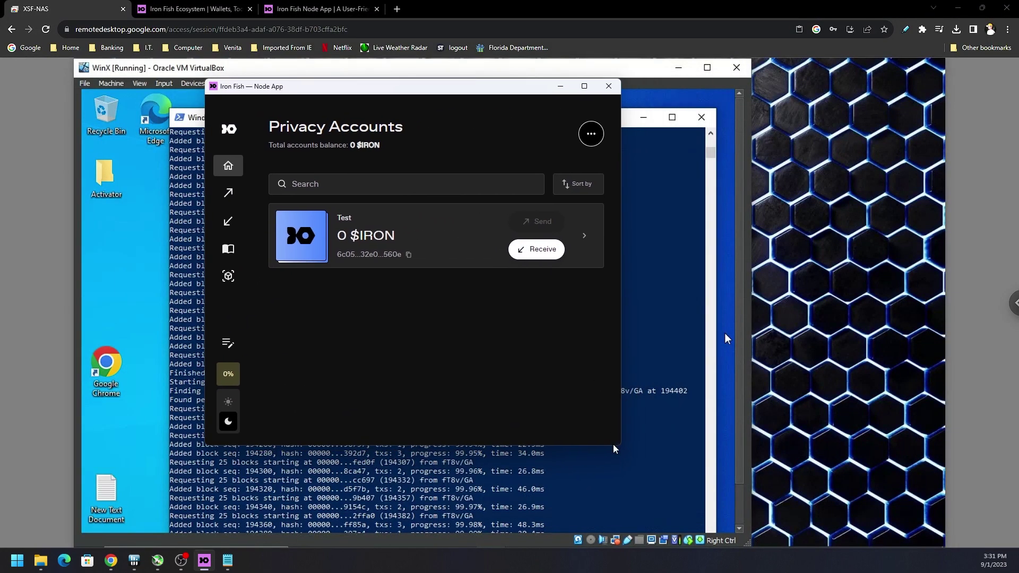
- Resize and hide the Node App, then open a fresh PowerShell console
{"action": "left_click_drag", "start_coordinate": [613, 448], "coordinate": [822, 458]}
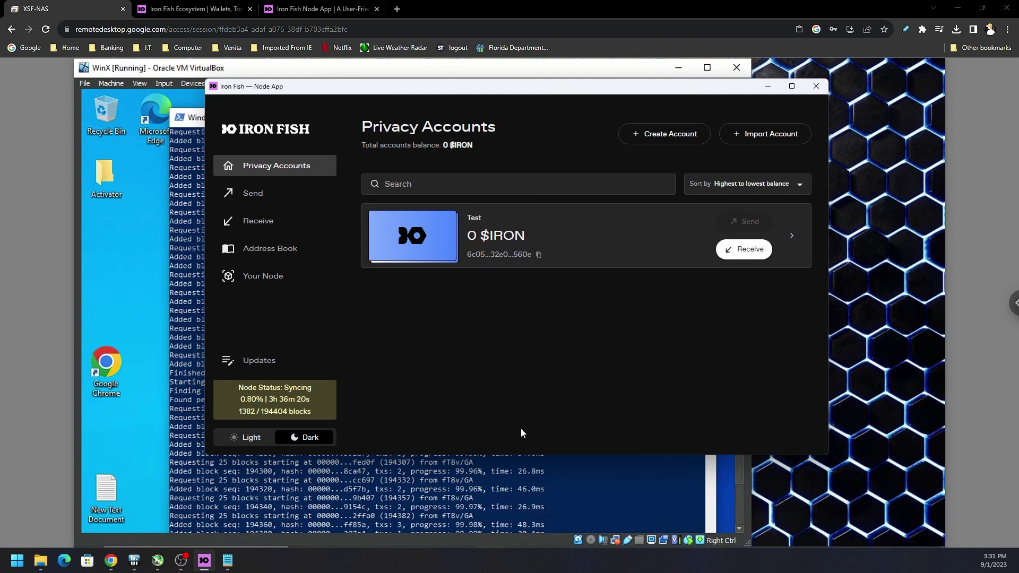
{"action": "left_click", "coordinate": [768, 87]}
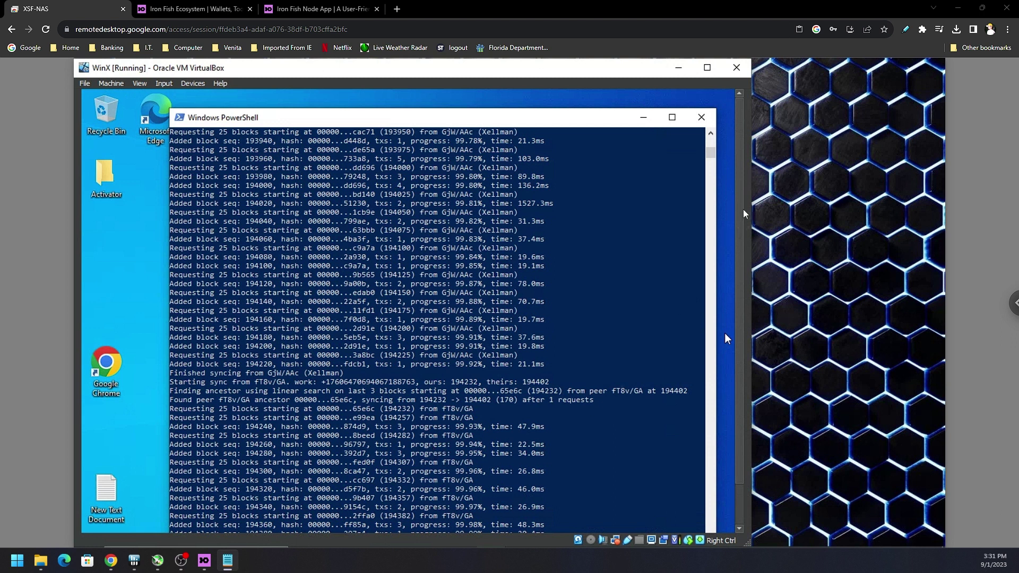
{"action": "scroll", "coordinate": [724, 333], "scroll_direction": "down", "scroll_amount": 2}
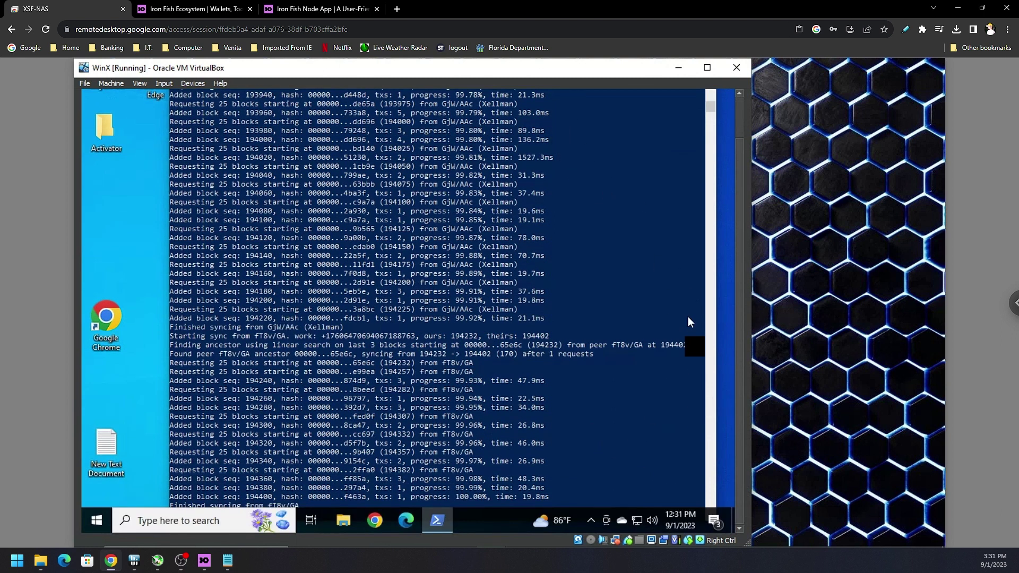
{"action": "left_click", "coordinate": [437, 520], "text": "shift"}
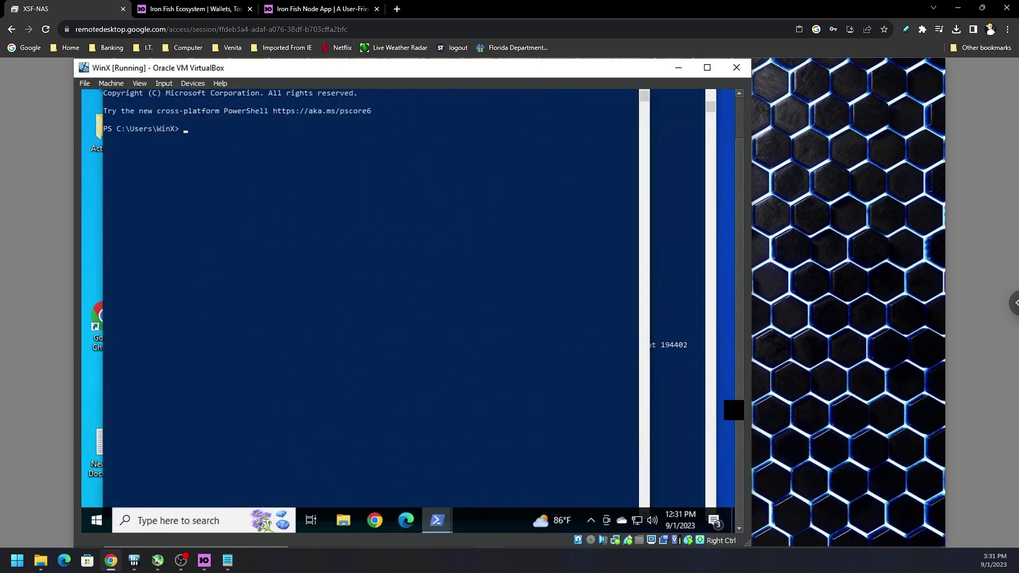
{"action": "scroll", "coordinate": [734, 382], "scroll_direction": "up", "scroll_amount": 2}
- Run ironfish wallet:send and enter 0.001 as the amount to send
{"action": "type", "text": "ir"}
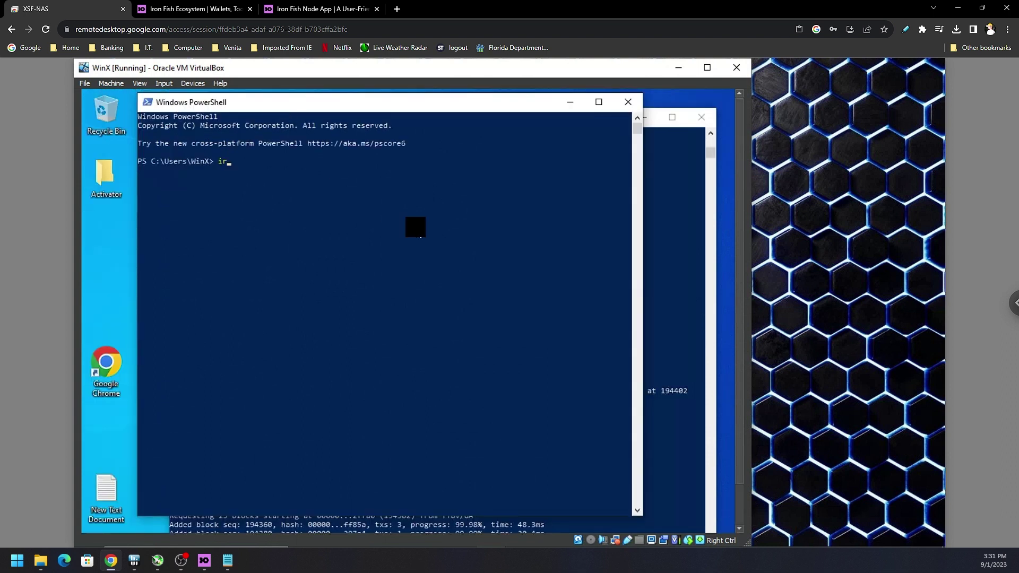
{"action": "type", "text": "onfish wallet:send"}
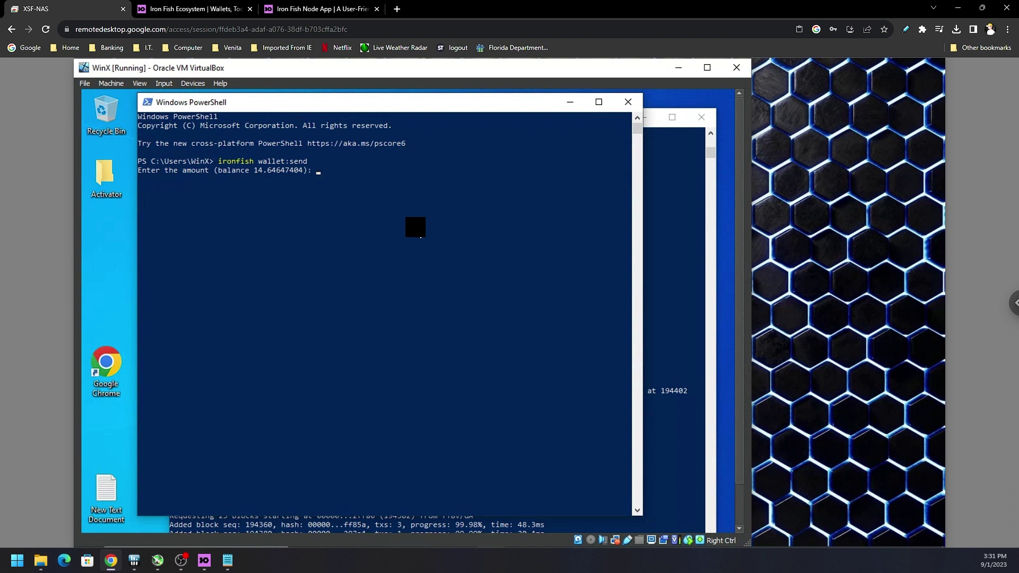
{"action": "type", "text": "1"}
{"action": "type", "text": "0"}
{"action": "type", "text": ".001"}
{"action": "key", "text": "Return"}
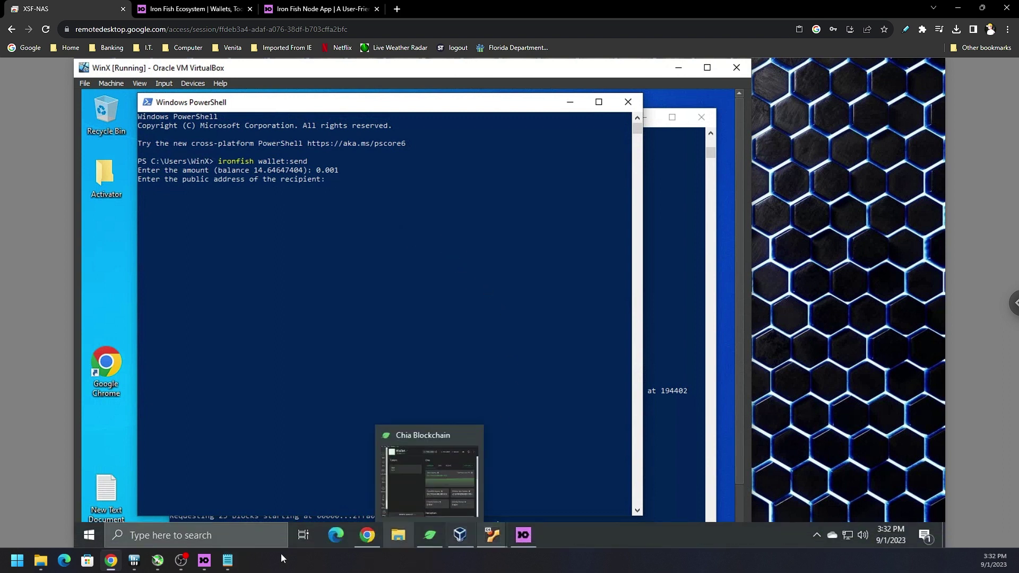
{"action": "left_click", "coordinate": [205, 560]}
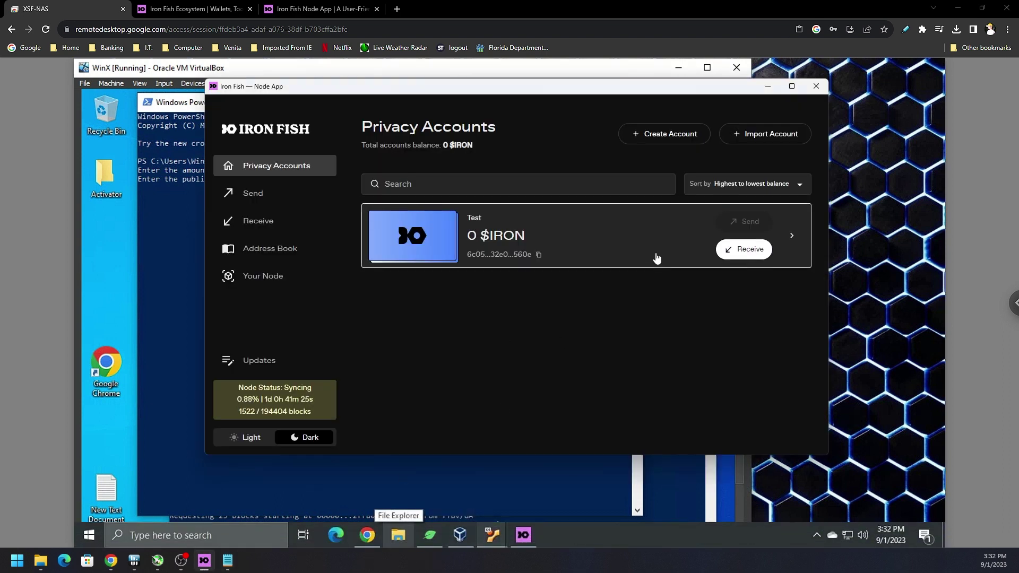
- Copy the Test account's public address from the Receive page, then return to PowerShell
{"action": "left_click", "coordinate": [167, 104]}
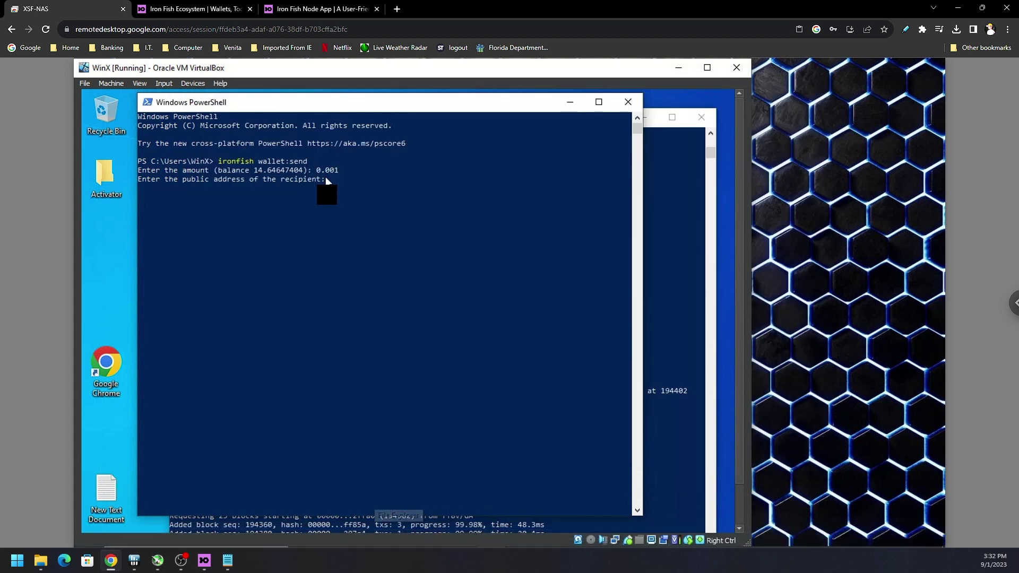
{"action": "left_click", "coordinate": [205, 561]}
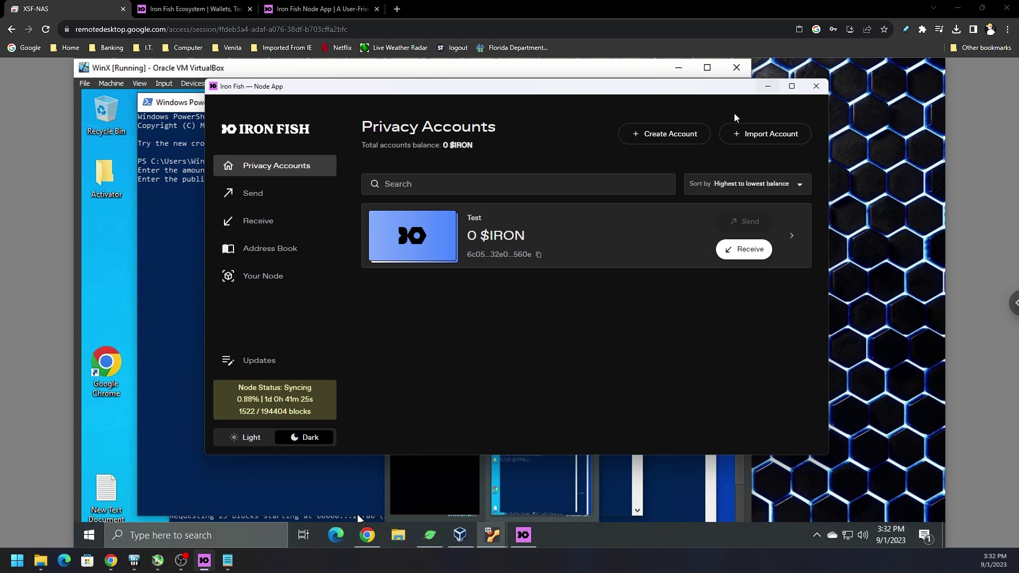
{"action": "left_click", "coordinate": [257, 221]}
{"action": "left_click", "coordinate": [649, 220]}
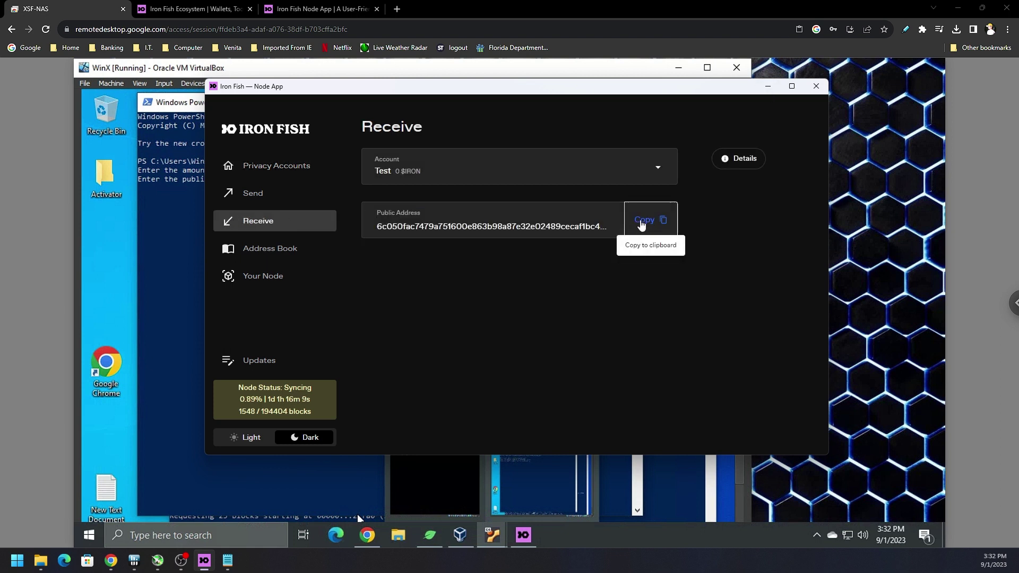
{"action": "left_click", "coordinate": [767, 87]}
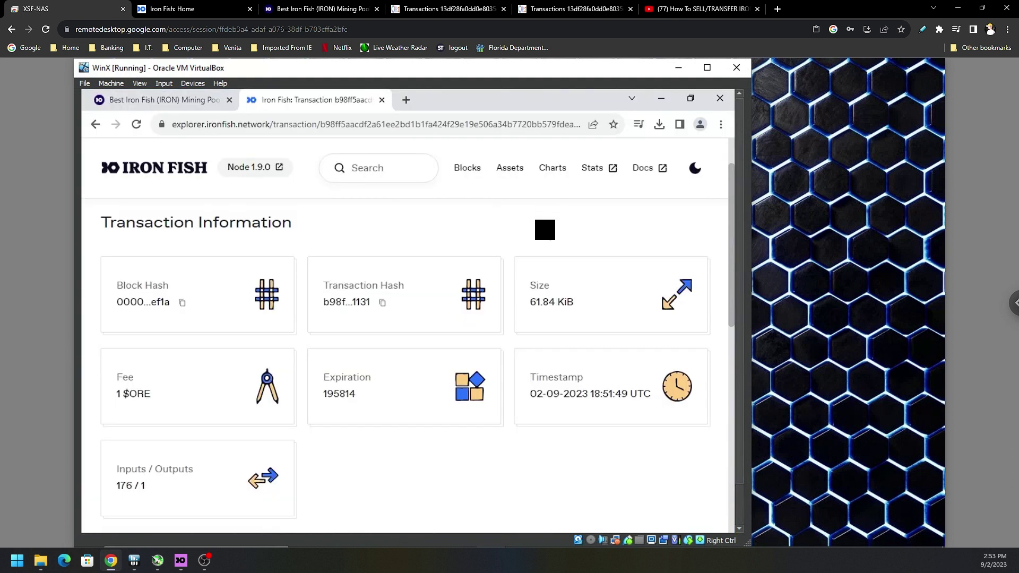
- Recopy the Test account's public address from the Node App's Receive page, then return to PowerShell
{"action": "scroll", "coordinate": [408, 340], "scroll_direction": "down", "scroll_amount": 1}
{"action": "scroll", "coordinate": [728, 335], "scroll_direction": "down", "scroll_amount": 1}
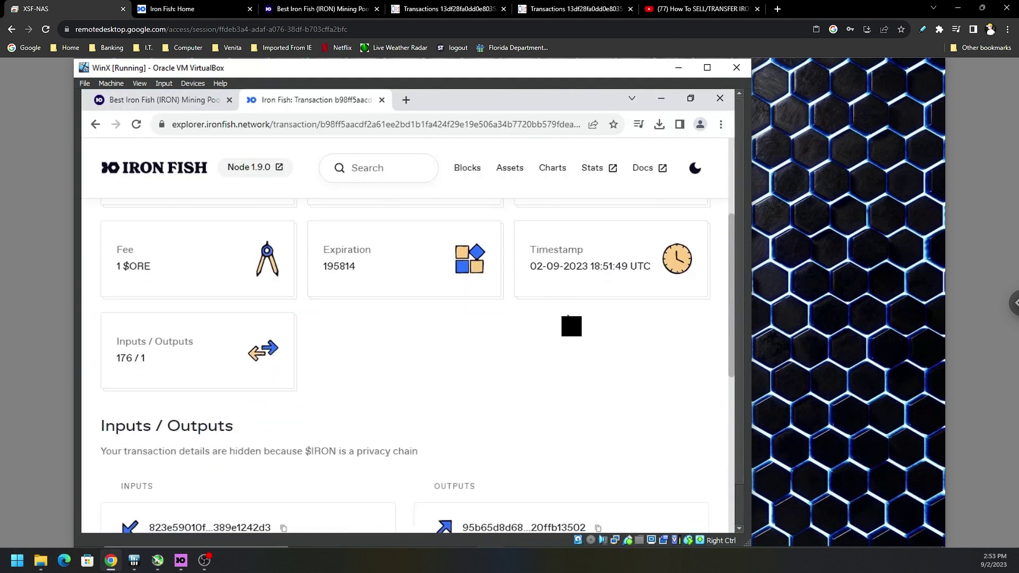
{"action": "left_click", "coordinate": [728, 335]}
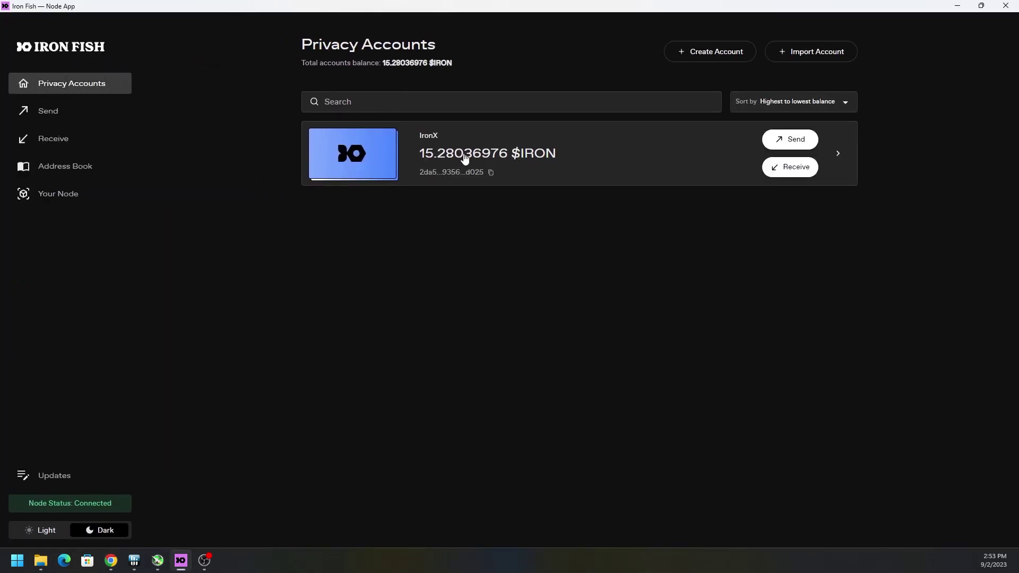
{"action": "left_click_drag", "start_coordinate": [510, 5], "coordinate": [593, 175]}
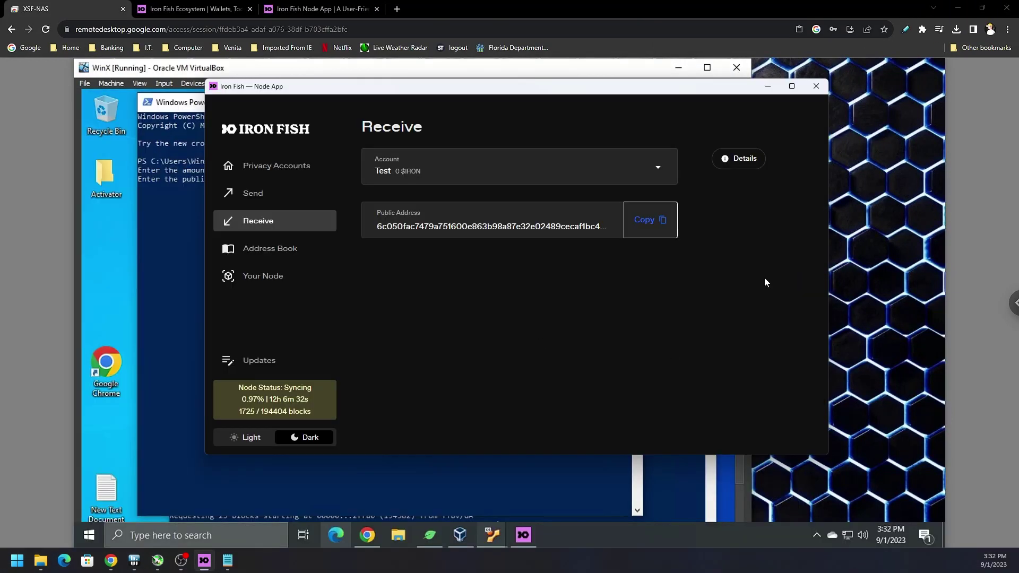
{"action": "left_click", "coordinate": [651, 219]}
{"action": "left_click", "coordinate": [767, 86]}
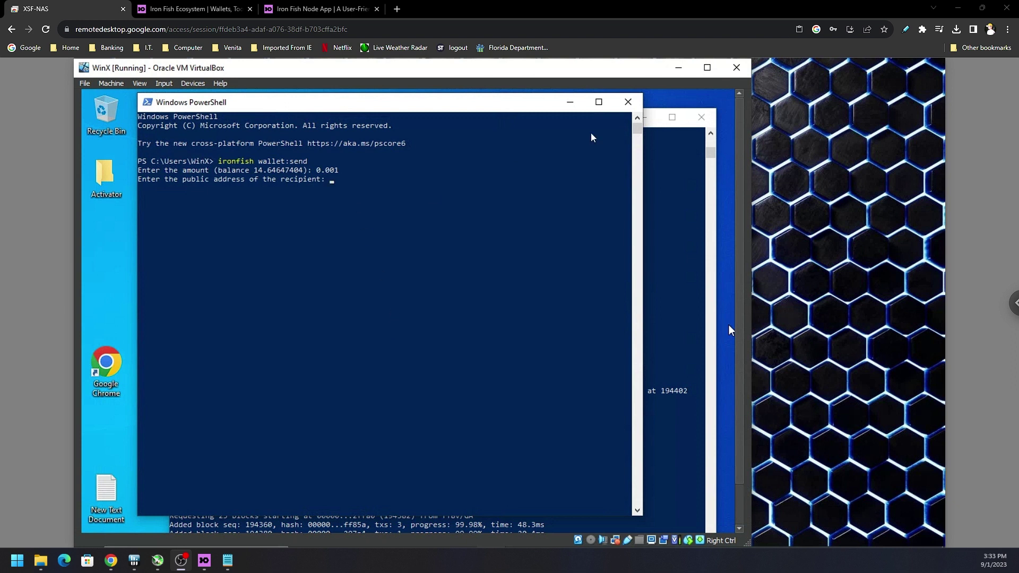
- Replace the stuck console with a fresh PowerShell and run 'ironfish help' then 'ironfish wallet'
{"action": "left_click", "coordinate": [627, 102]}
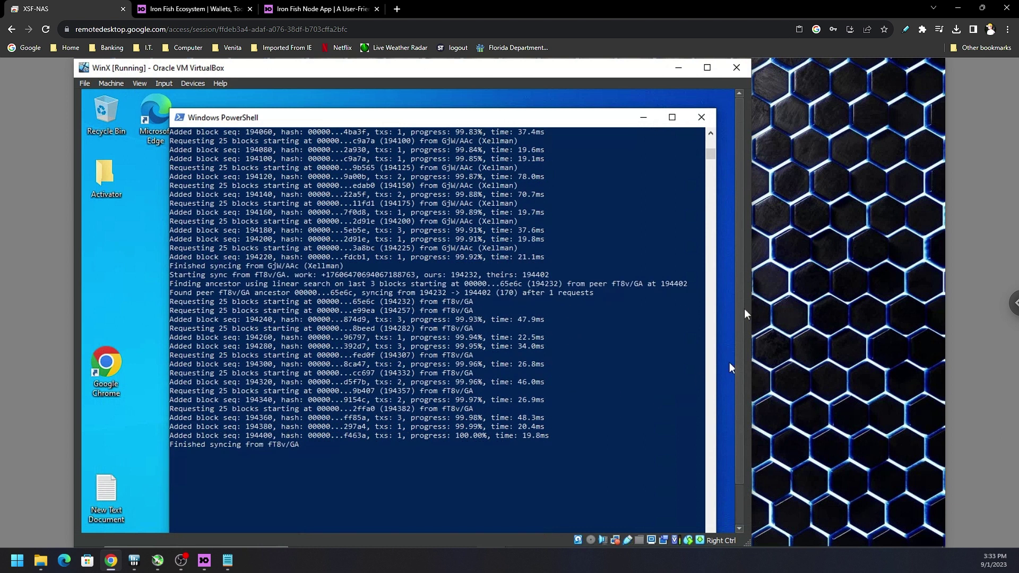
{"action": "scroll", "coordinate": [736, 411], "scroll_direction": "down", "scroll_amount": 1}
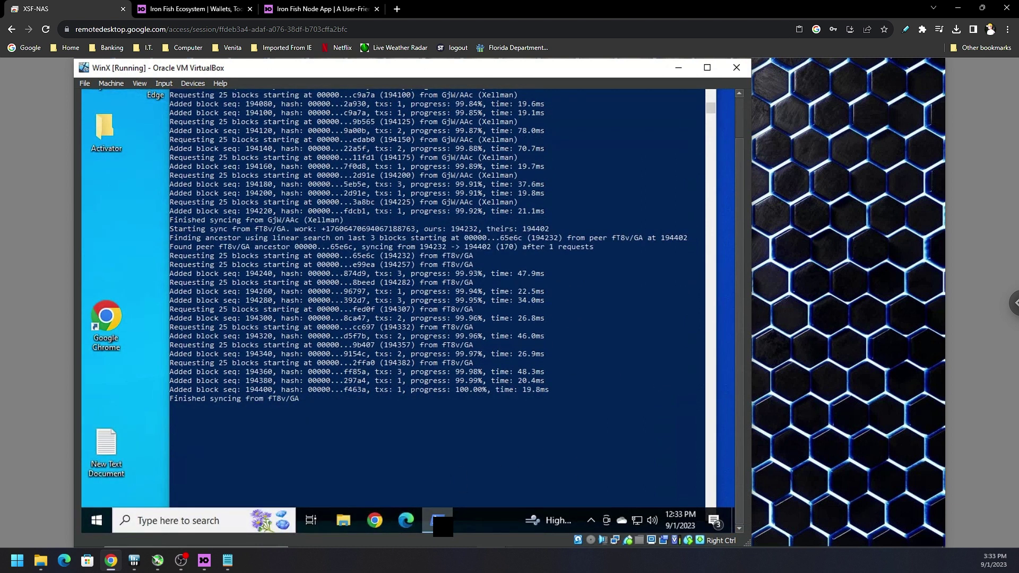
{"action": "left_click", "coordinate": [450, 524]}
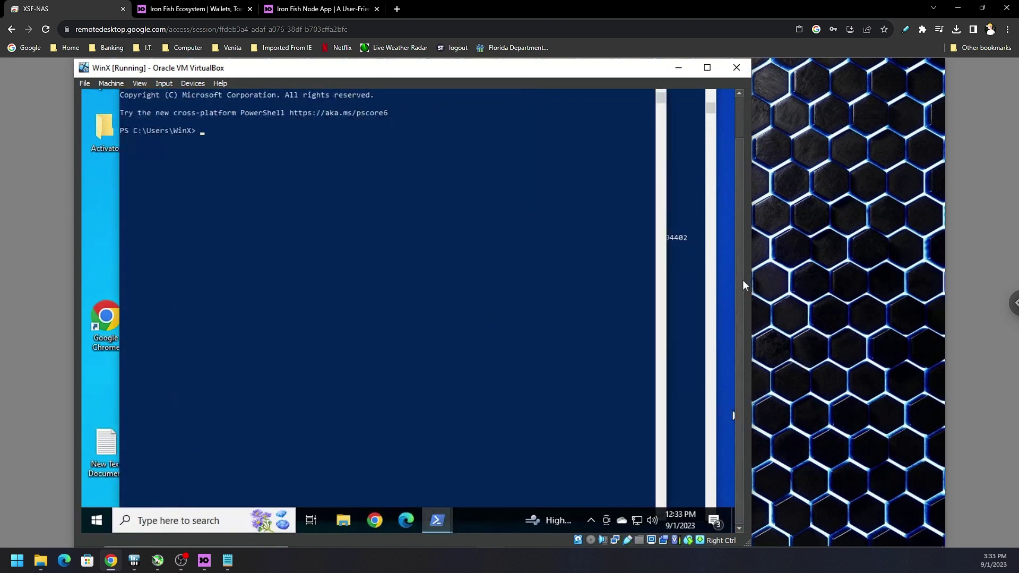
{"action": "type", "text": "ironfish help"}
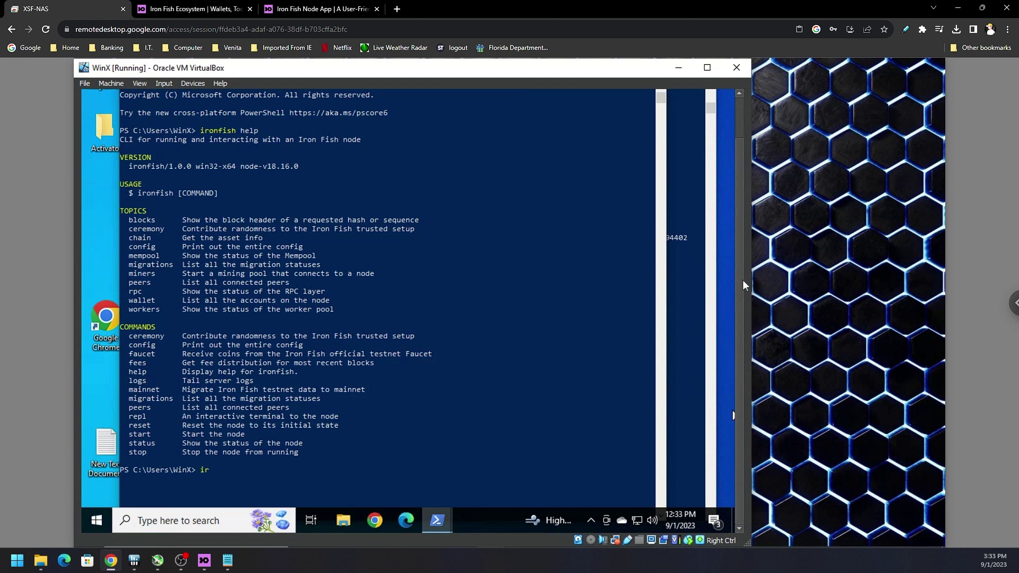
{"action": "type", "text": "onfish wallet"}
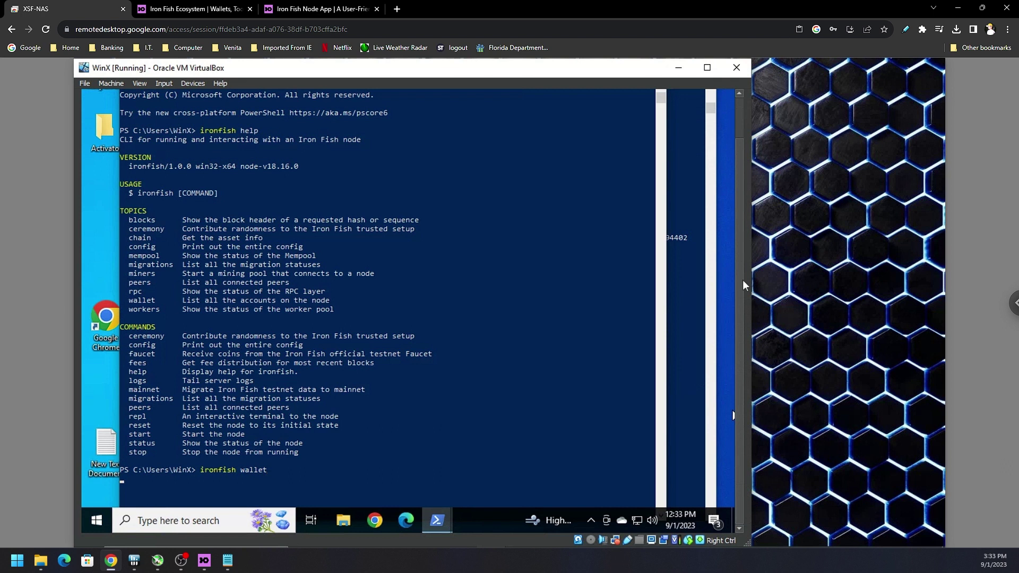